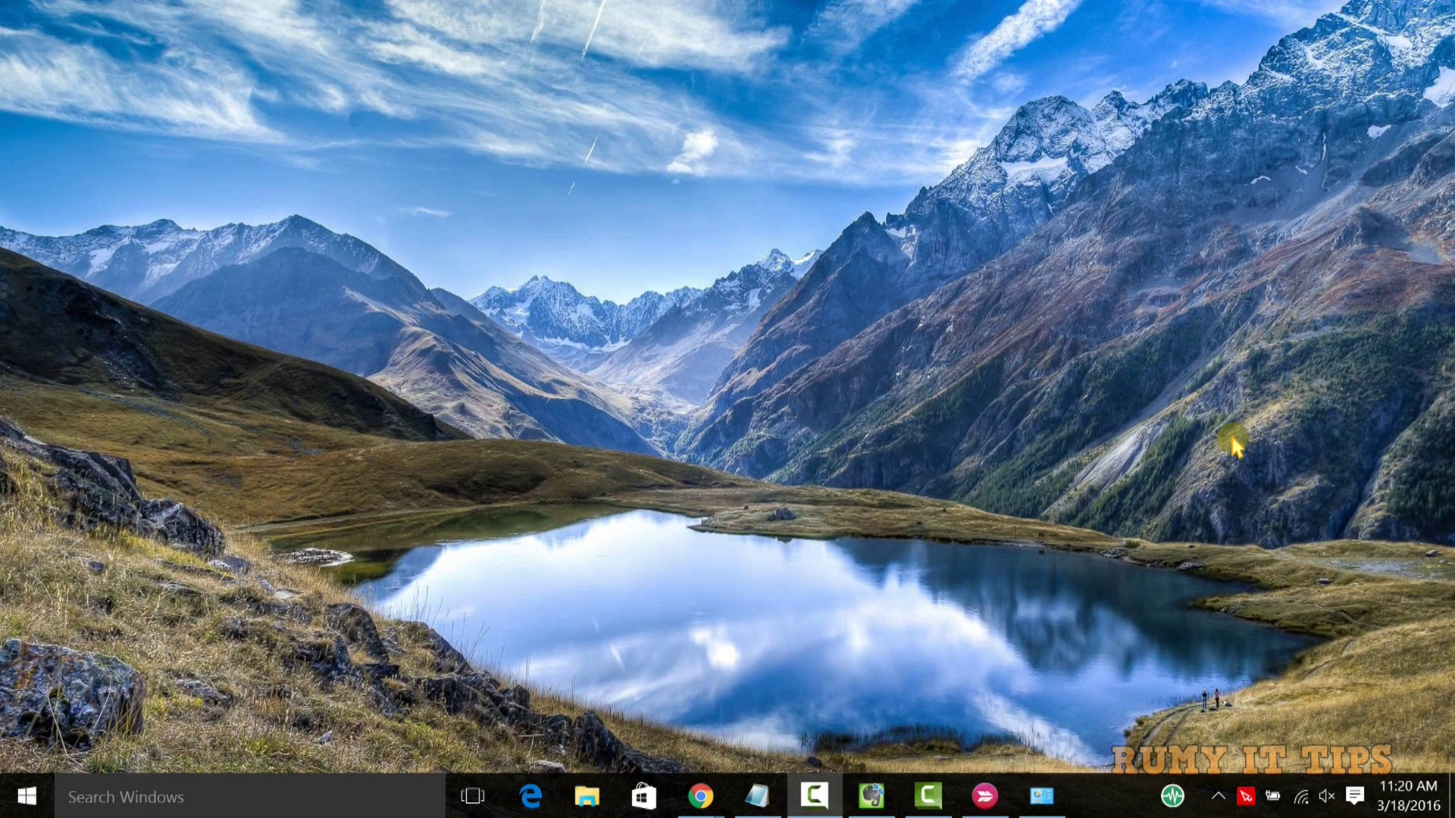
Bring up the context options for This PC from File Explorer's navigation pane
left_click(574, 803)
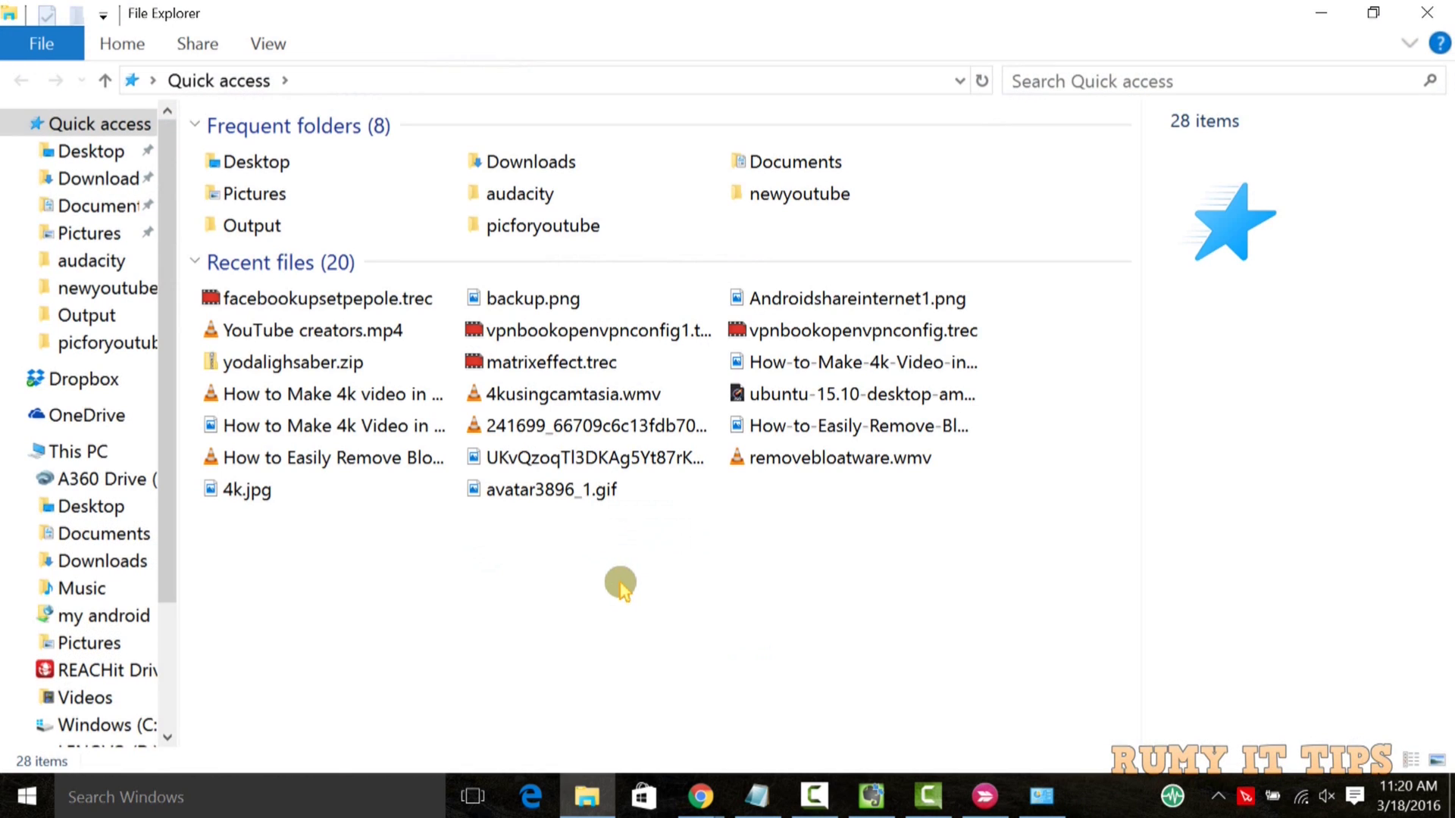
left_click(91, 453)
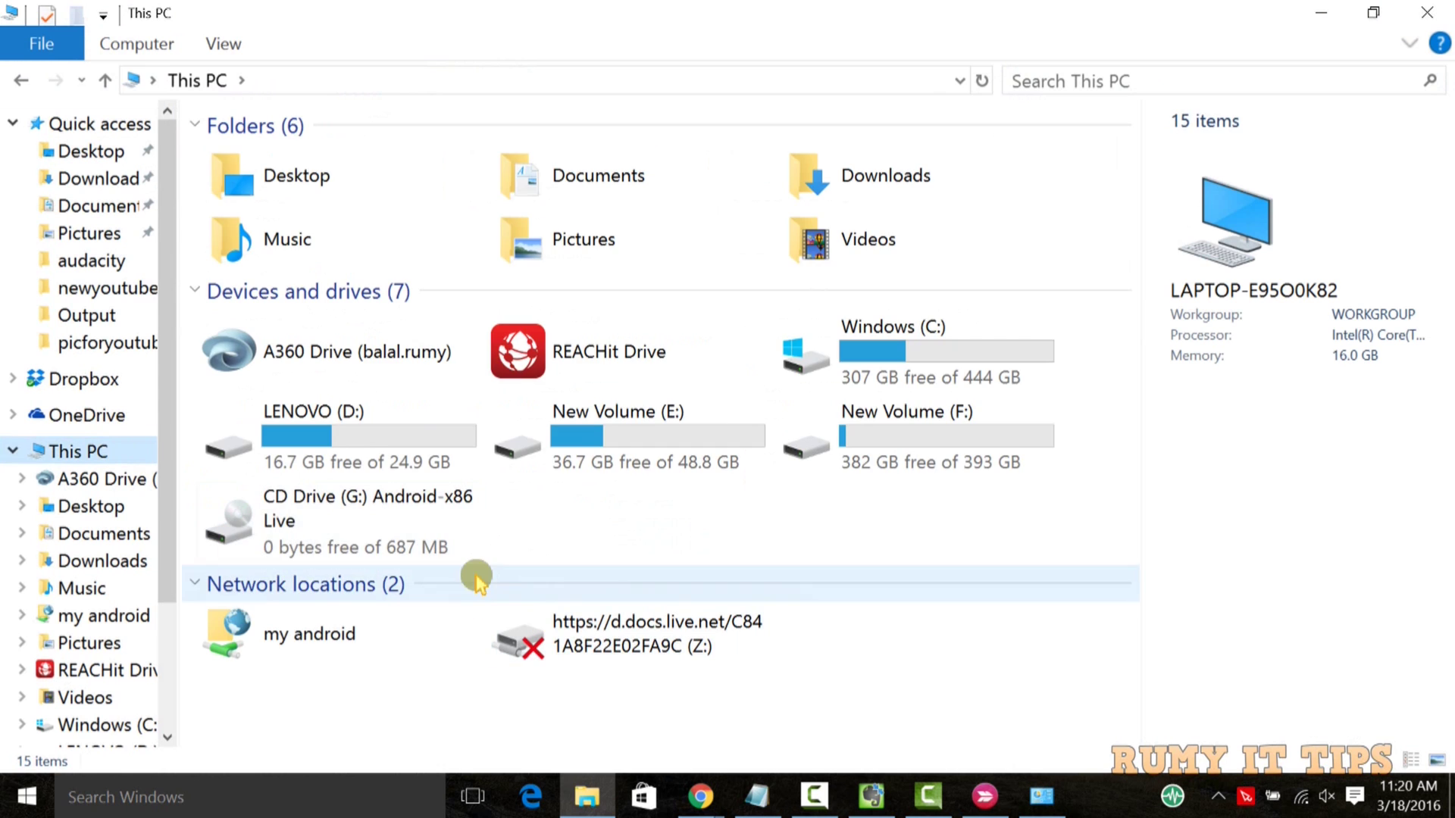
right_click(100, 456)
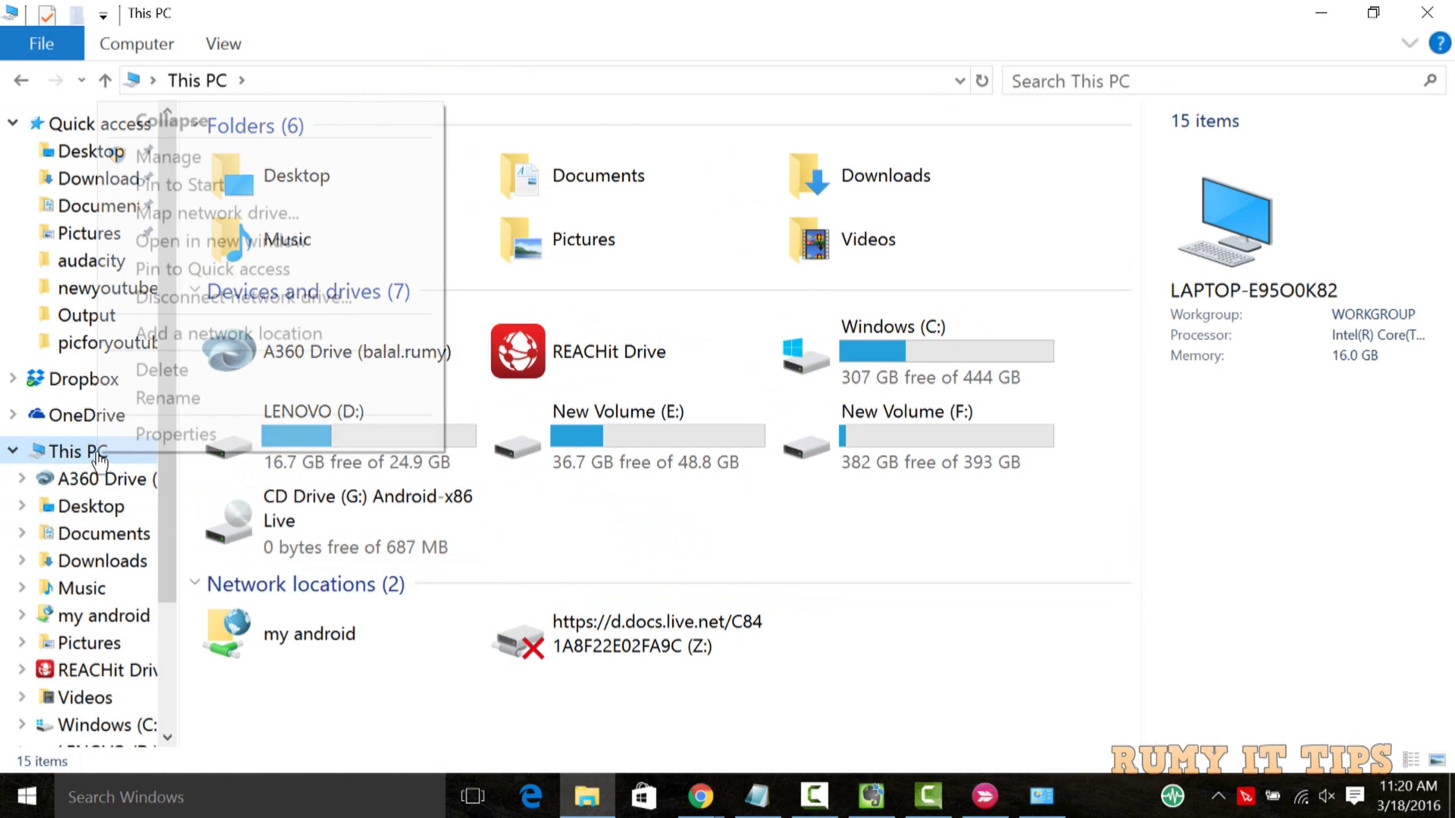
Show this computer's system properties (i7-4720HQ, 16.0 GB) maximized on screen
left_click(159, 435)
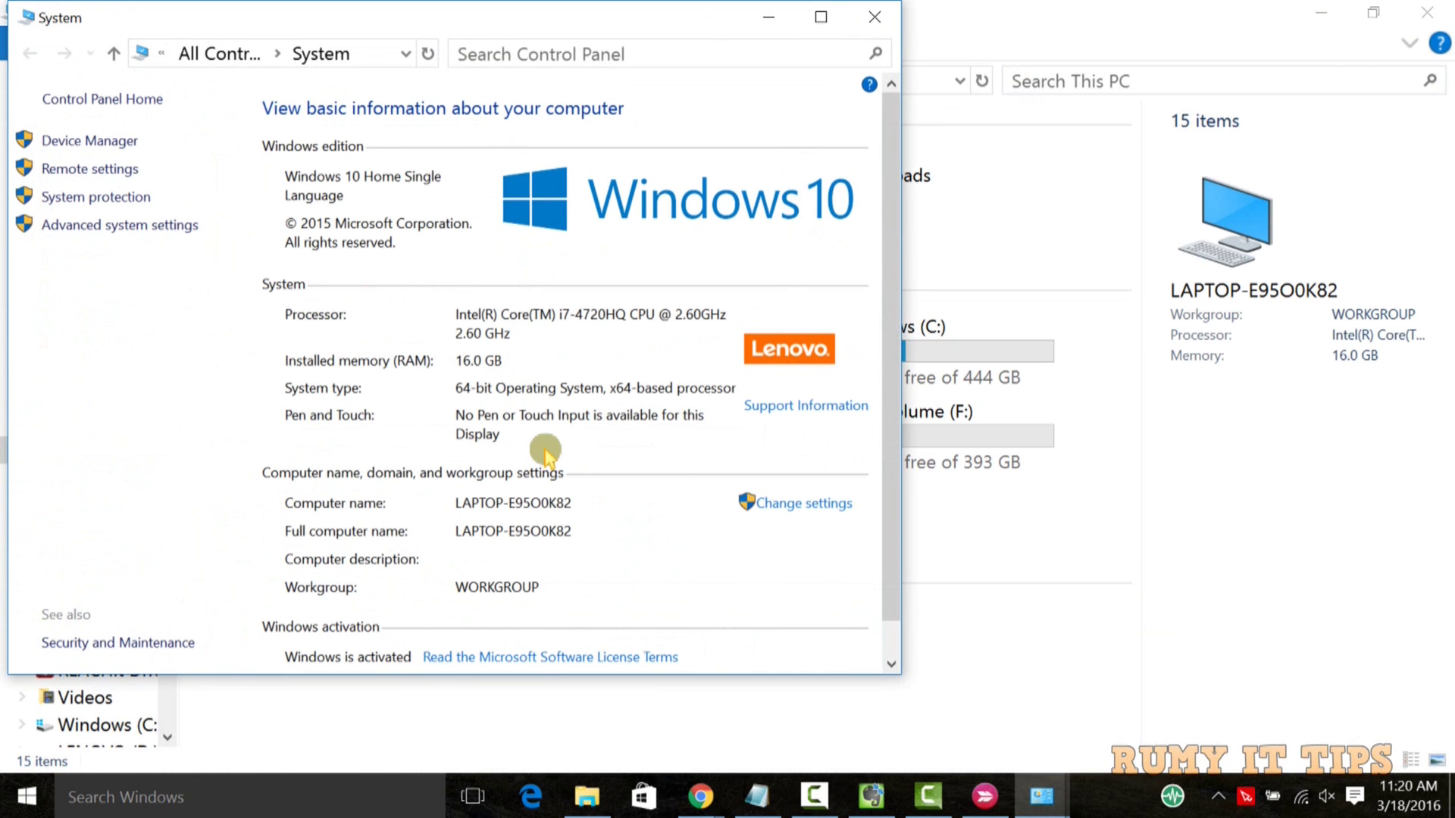
left_click(827, 17)
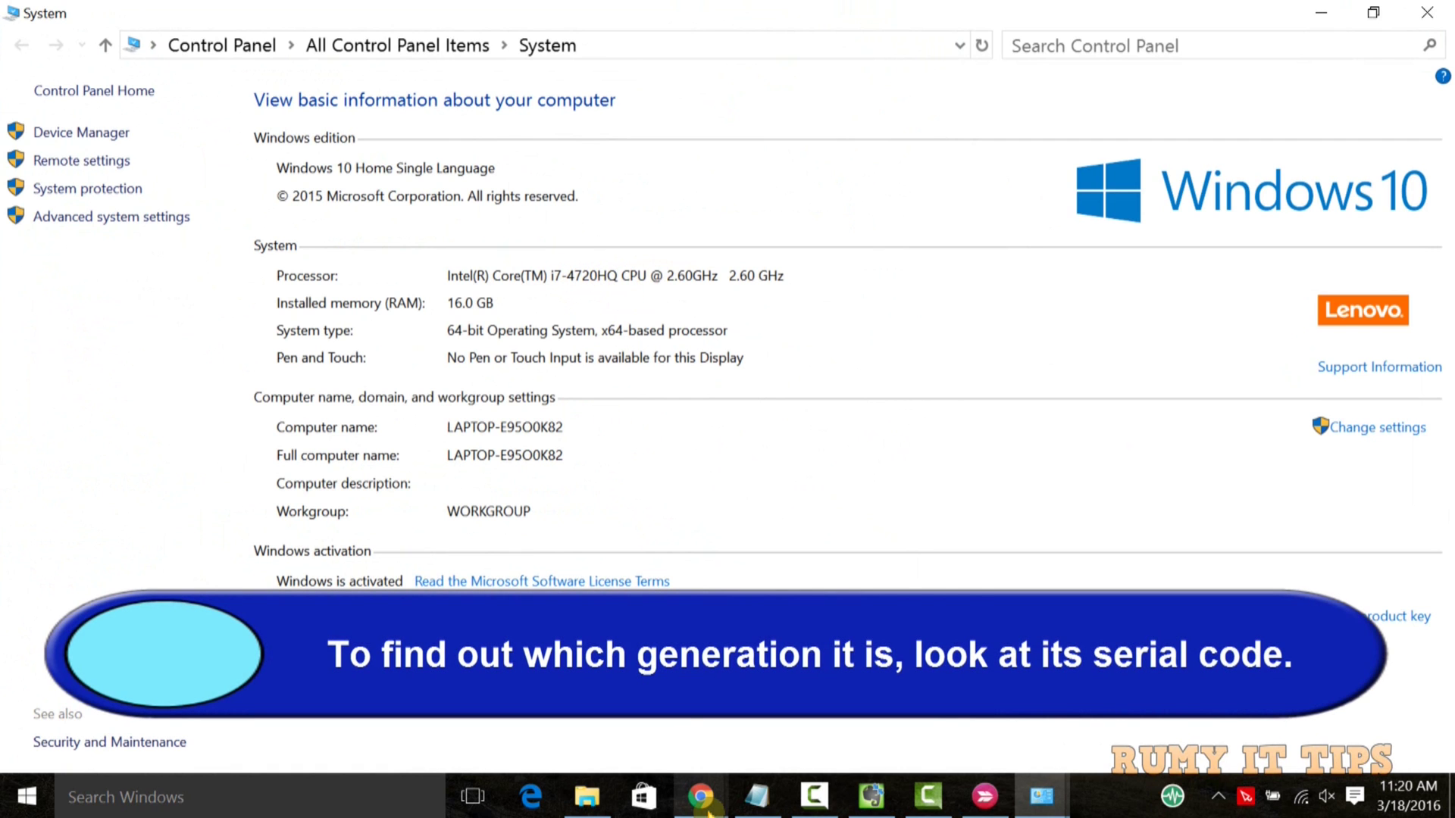
Restore Chrome's Intel processor-numbers page to a window on the screen's right side
mouse_move(700, 797)
left_click(796, 682)
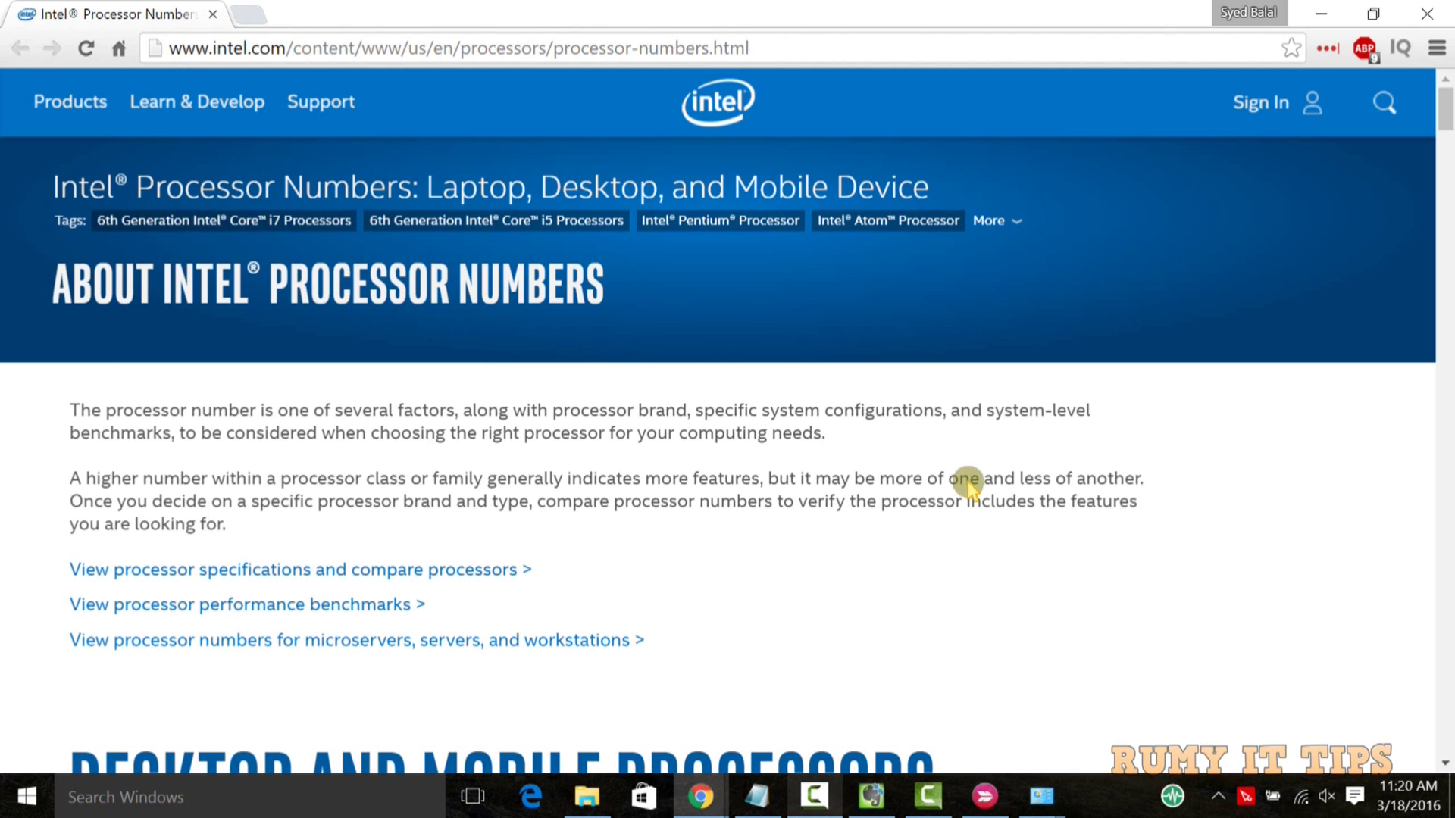
left_click(1383, 10)
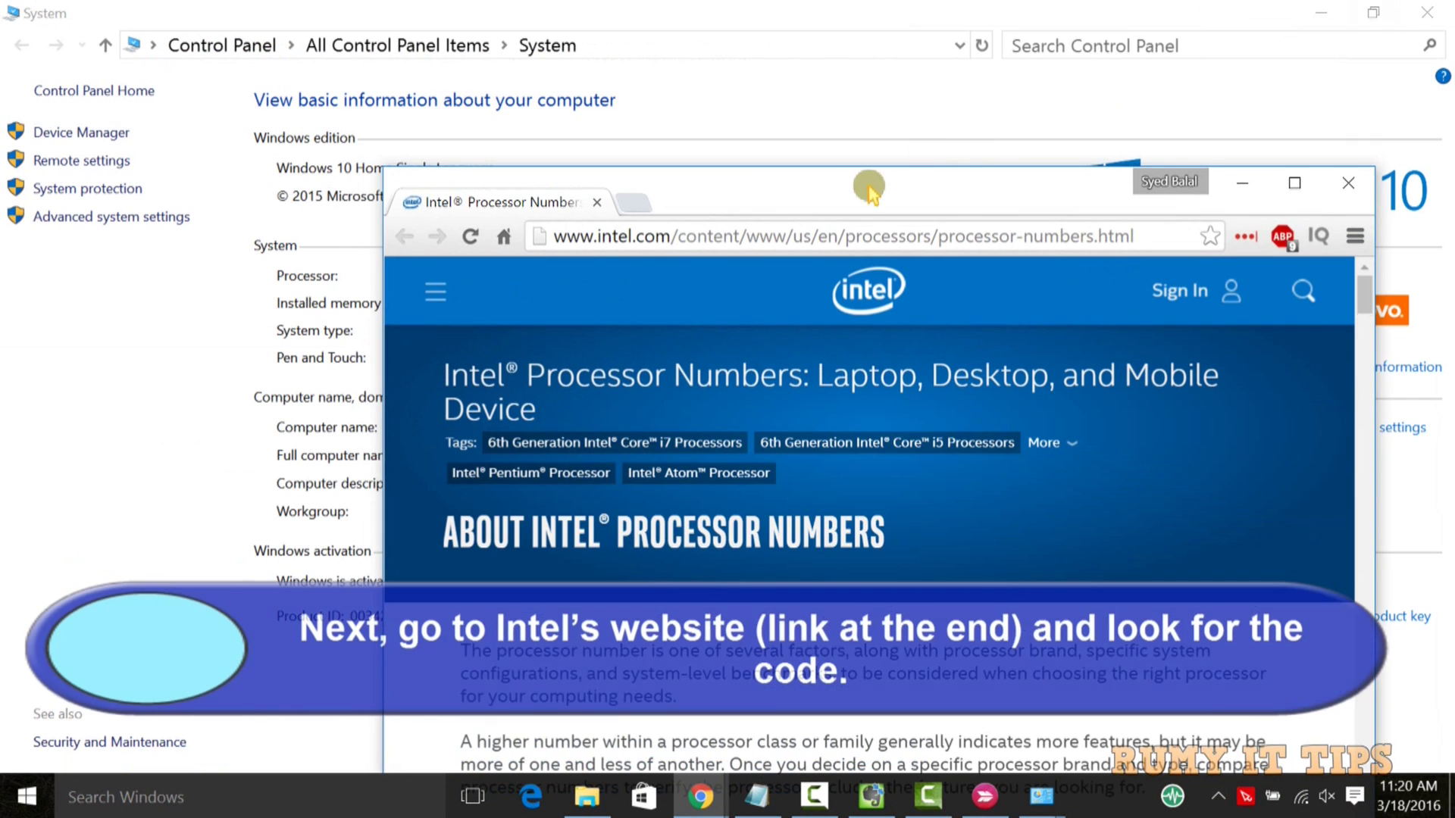
mouse_move(757, 197)
left_mouse_down()
mouse_move(1094, 74)
mouse_move(1103, 30)
left_mouse_up()
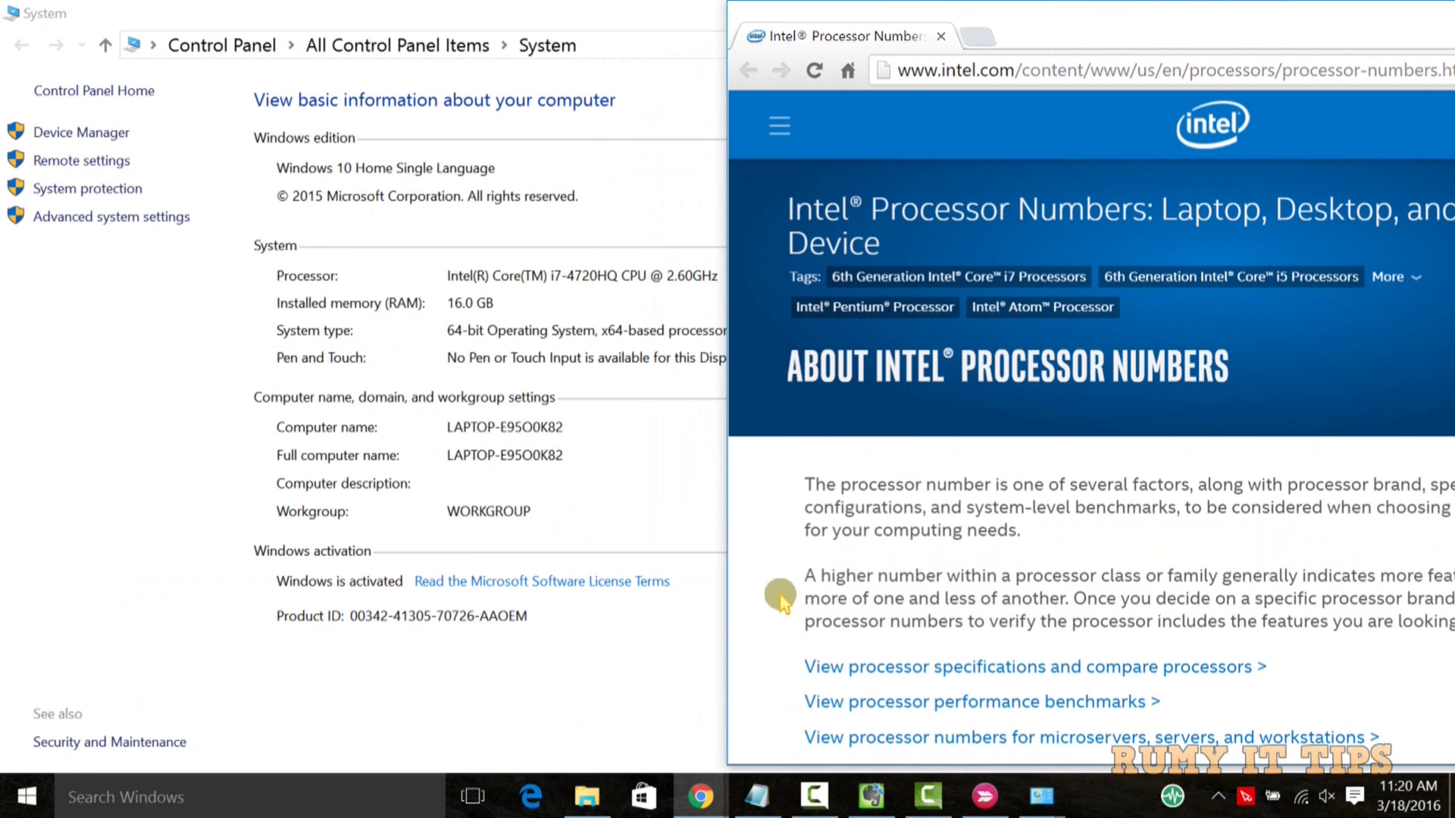
scroll(780, 597, "down", 2)
scroll(780, 597, "down", 2)
scroll(781, 597, "down", 2)
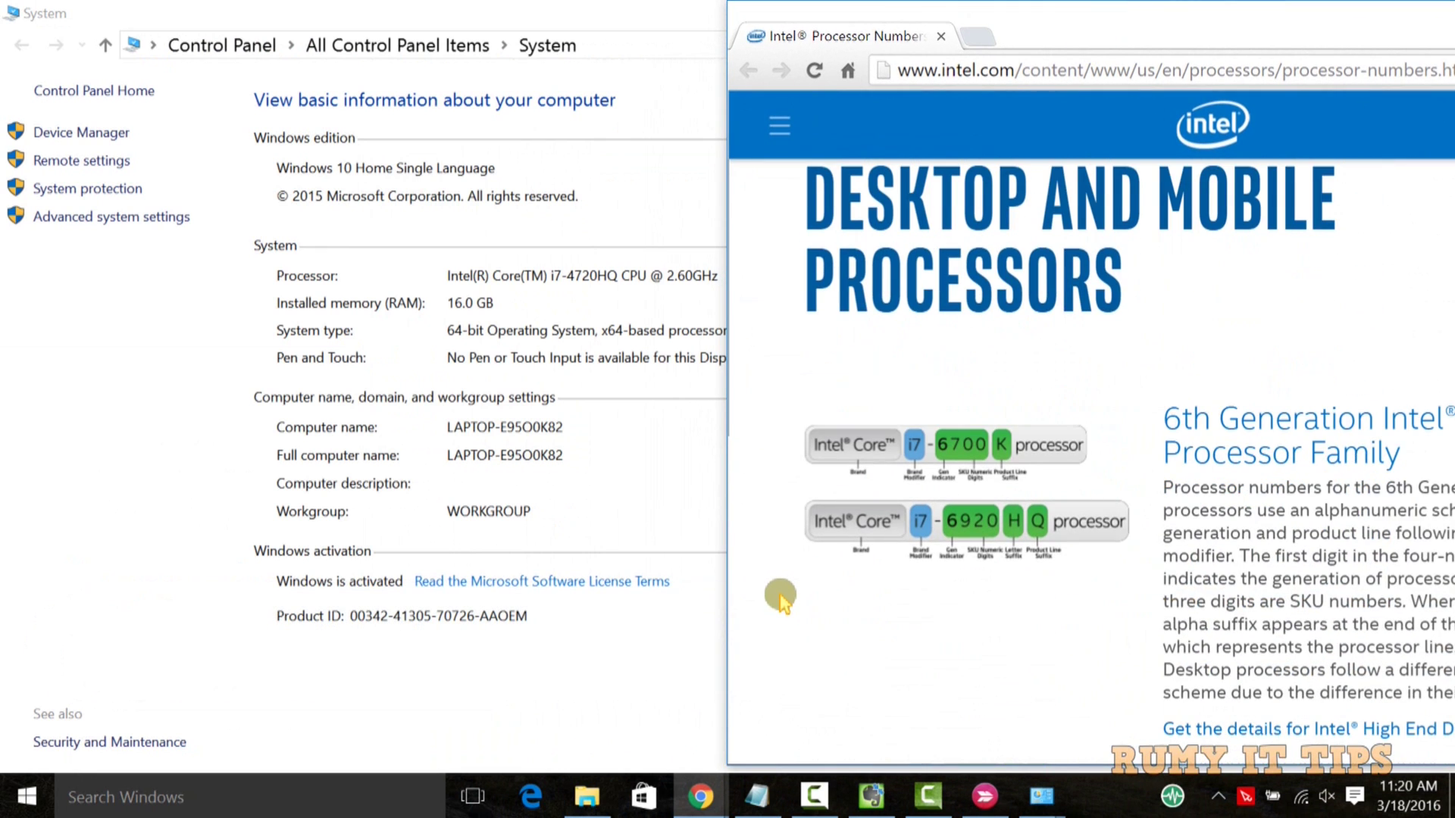
Bring the System properties window forward and restore it to the left side
left_click(710, 5)
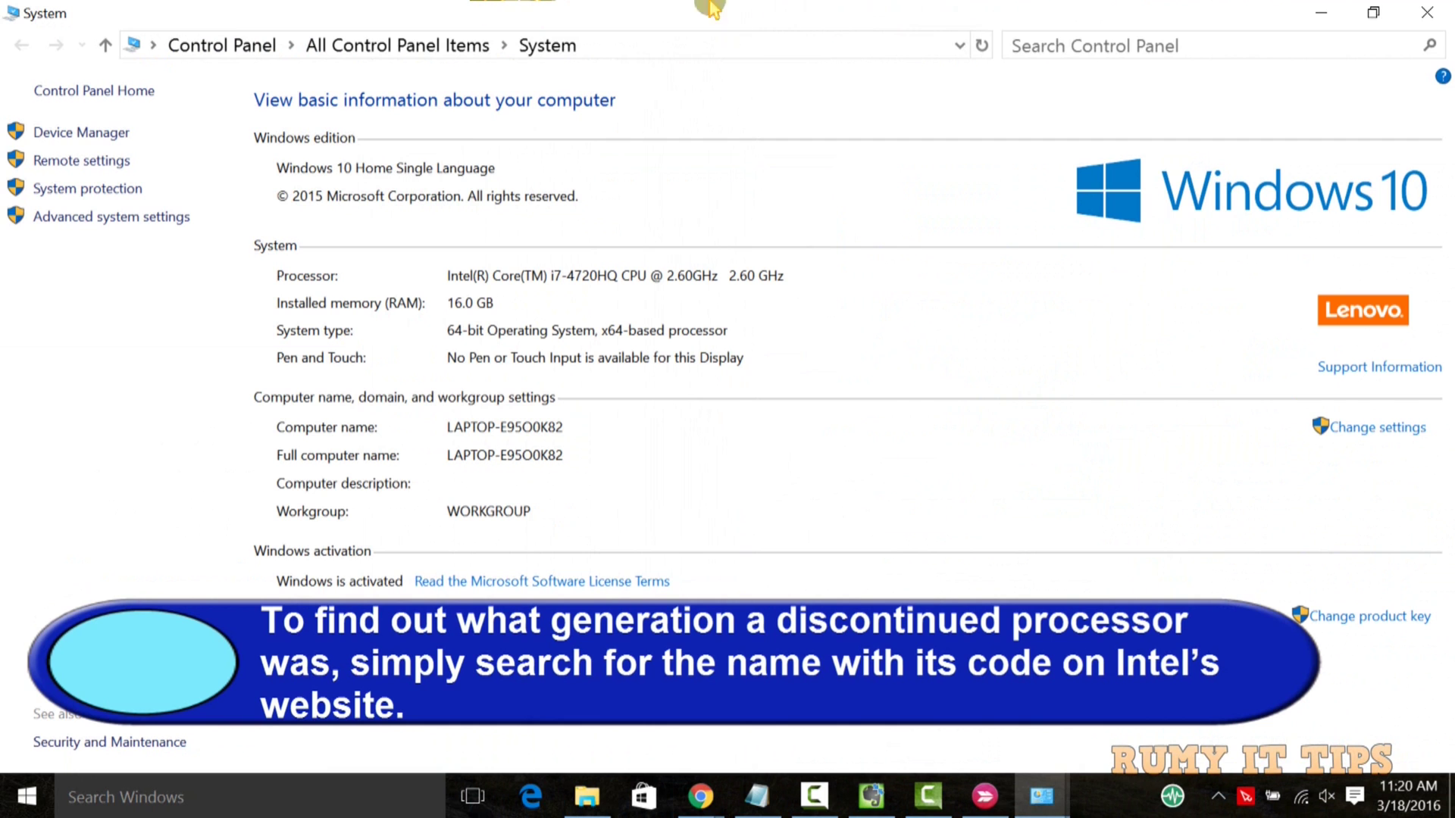
left_click(1373, 13)
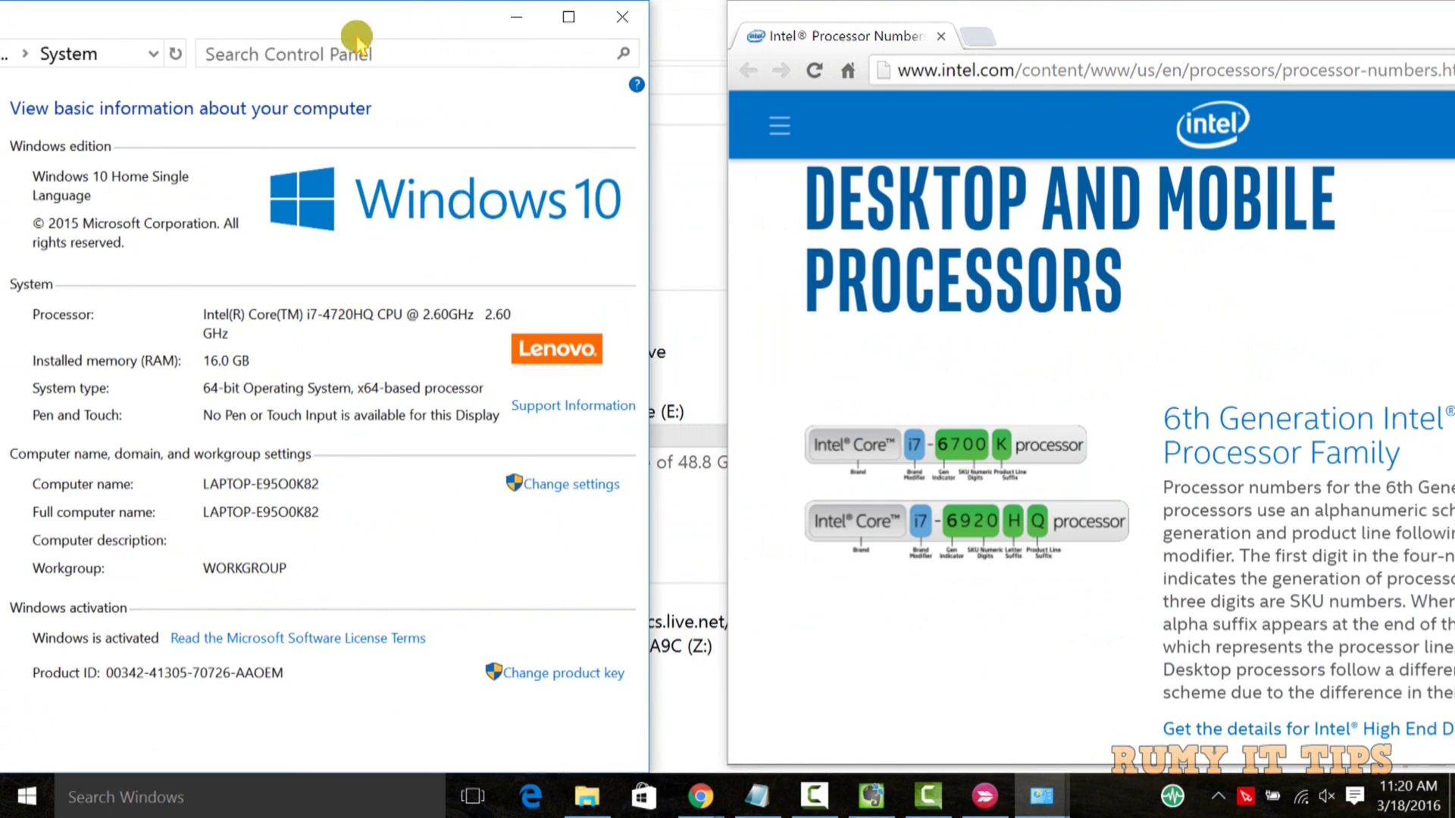
Move the System window to the left edge and widen the Intel page to meet it
left_click_drag(609, 23, 348, 26)
left_click_drag(729, 388, 654, 359)
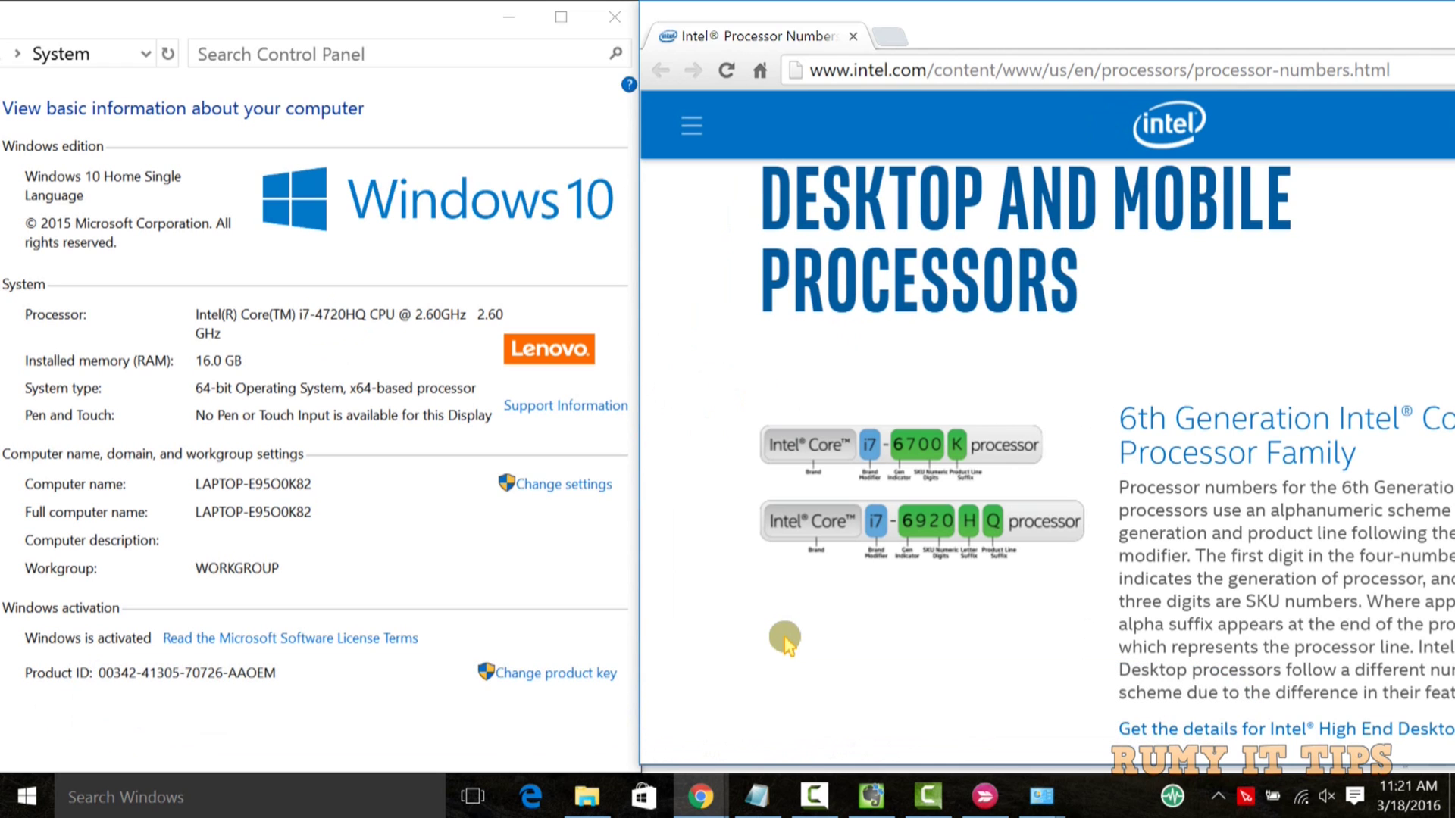
scroll(785, 641, "down", 3)
scroll(784, 641, "down", 2)
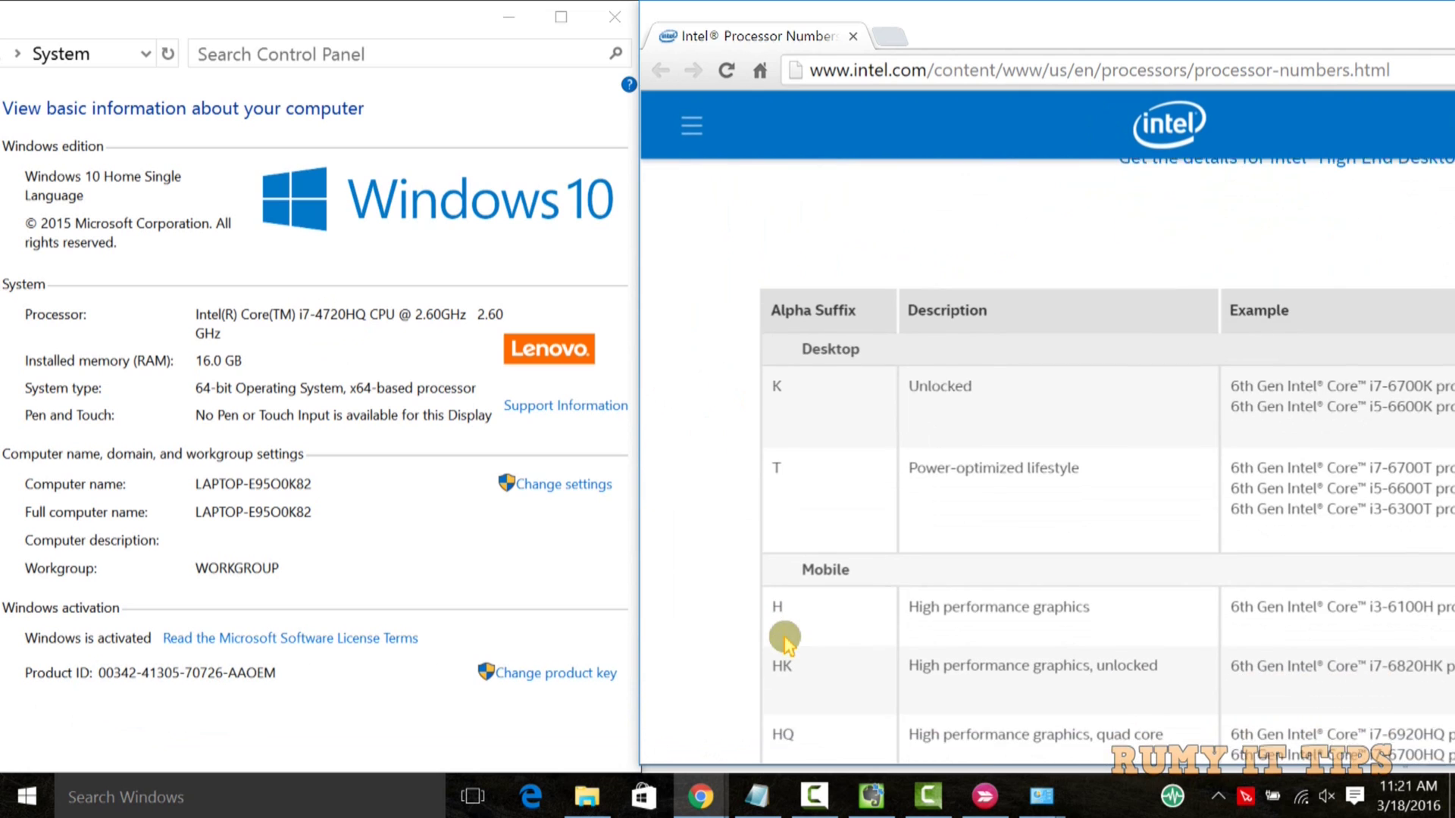
scroll(784, 640, "down", 2)
scroll(784, 640, "down", 2)
scroll(784, 640, "down", 1)
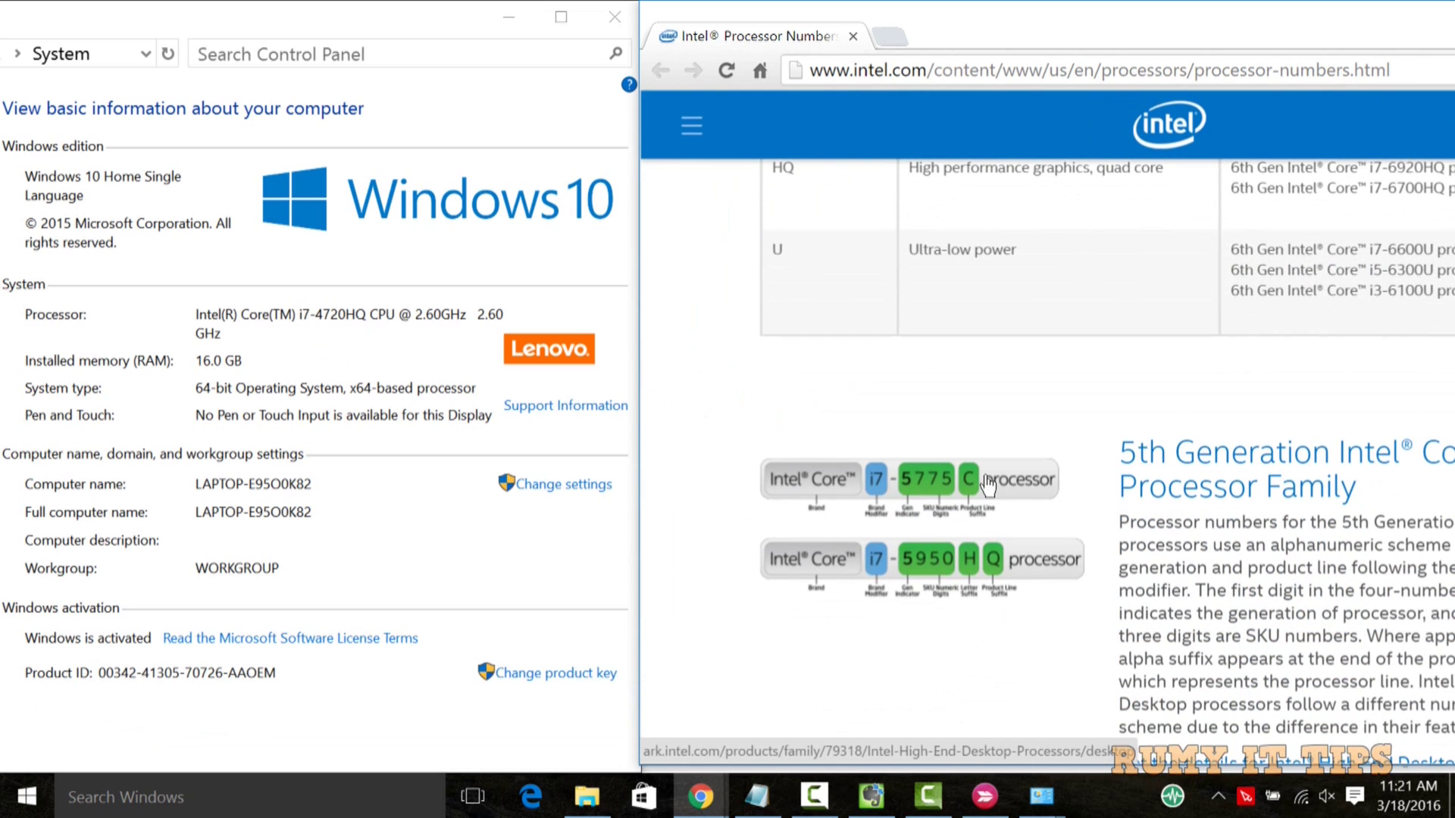
scroll(990, 665, "down", 1)
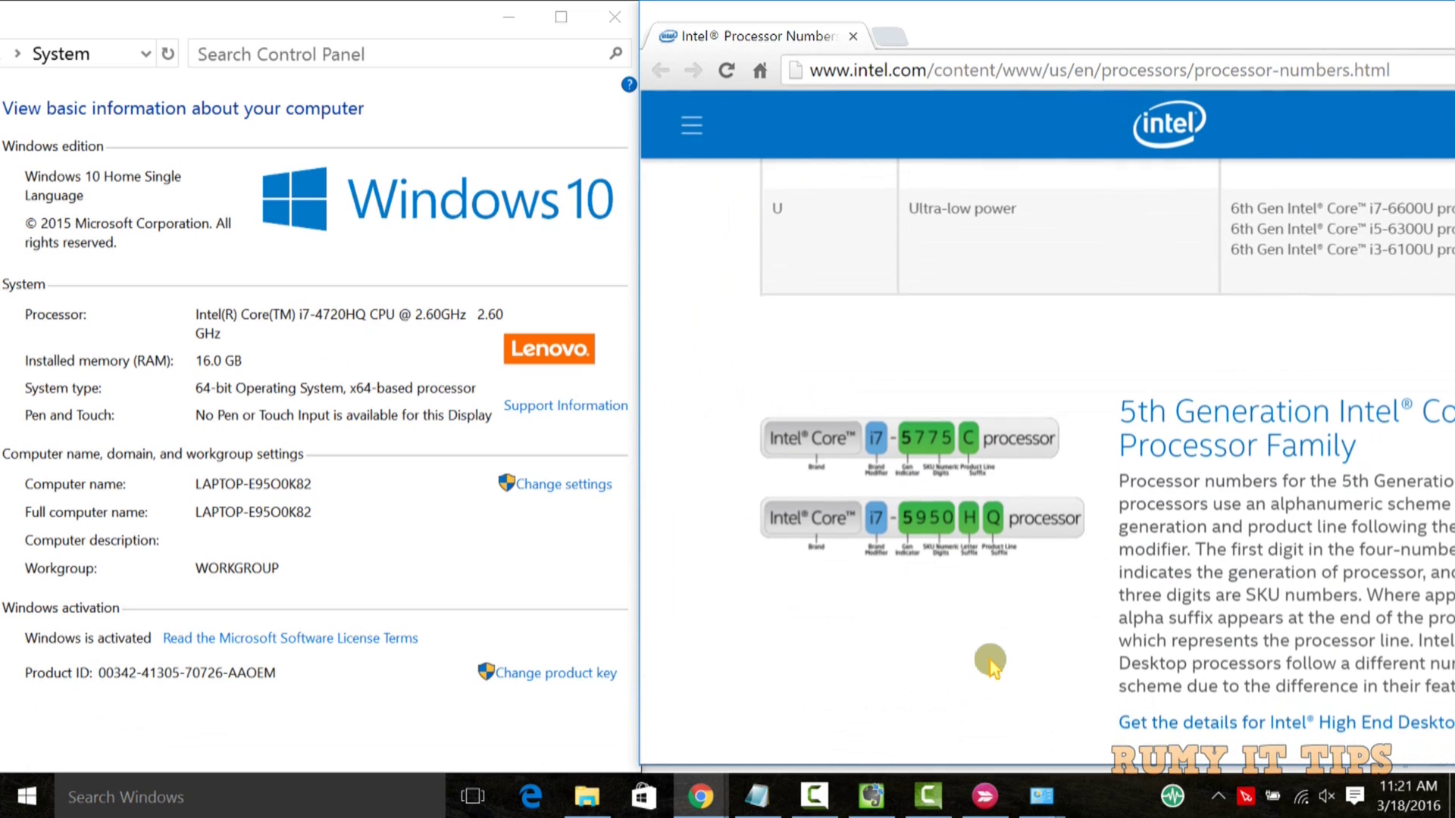
scroll(857, 497, "down", 4)
scroll(858, 497, "down", 4)
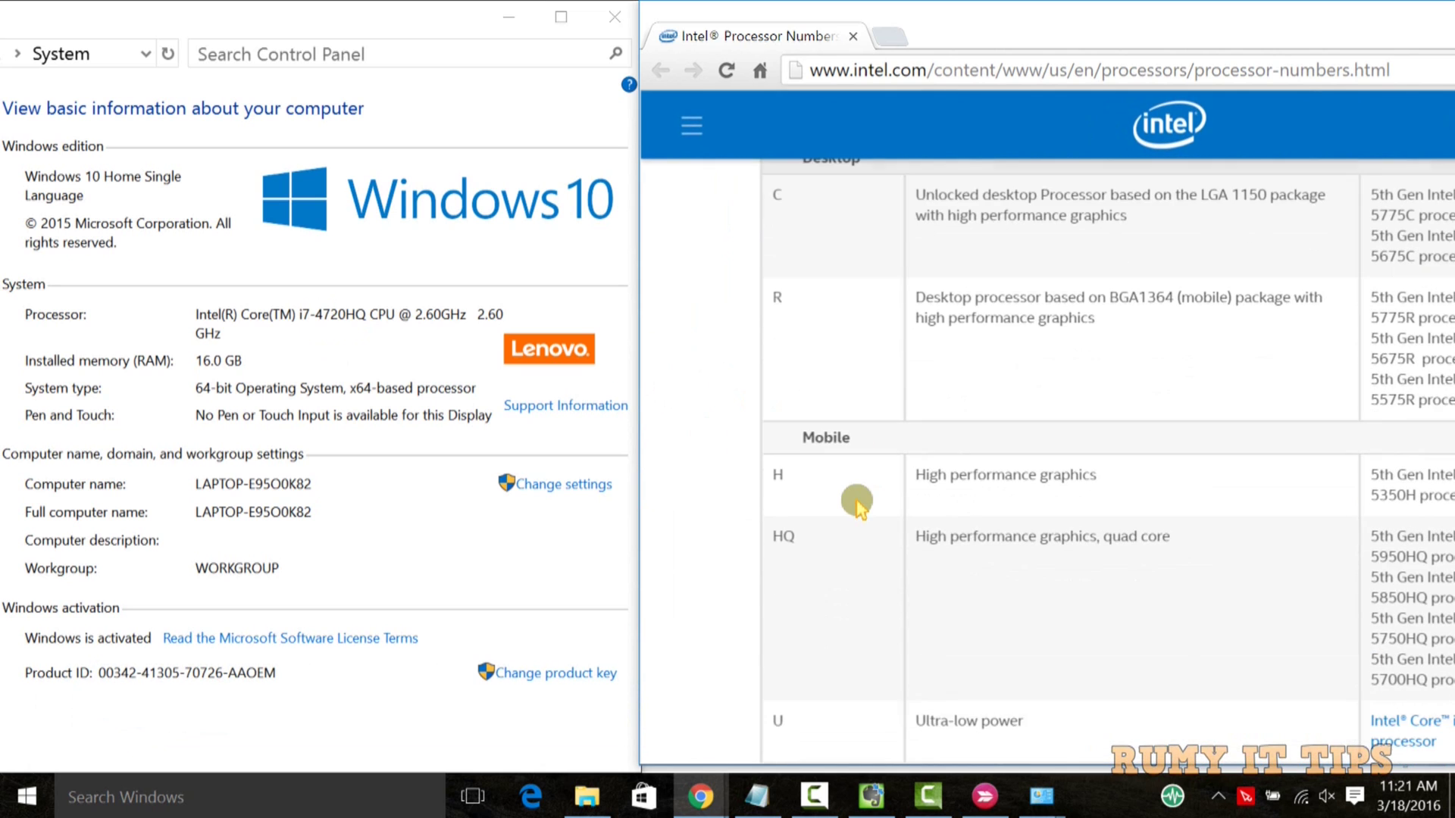
scroll(857, 500, "down", 3)
scroll(857, 504, "down", 3)
scroll(858, 503, "down", 4)
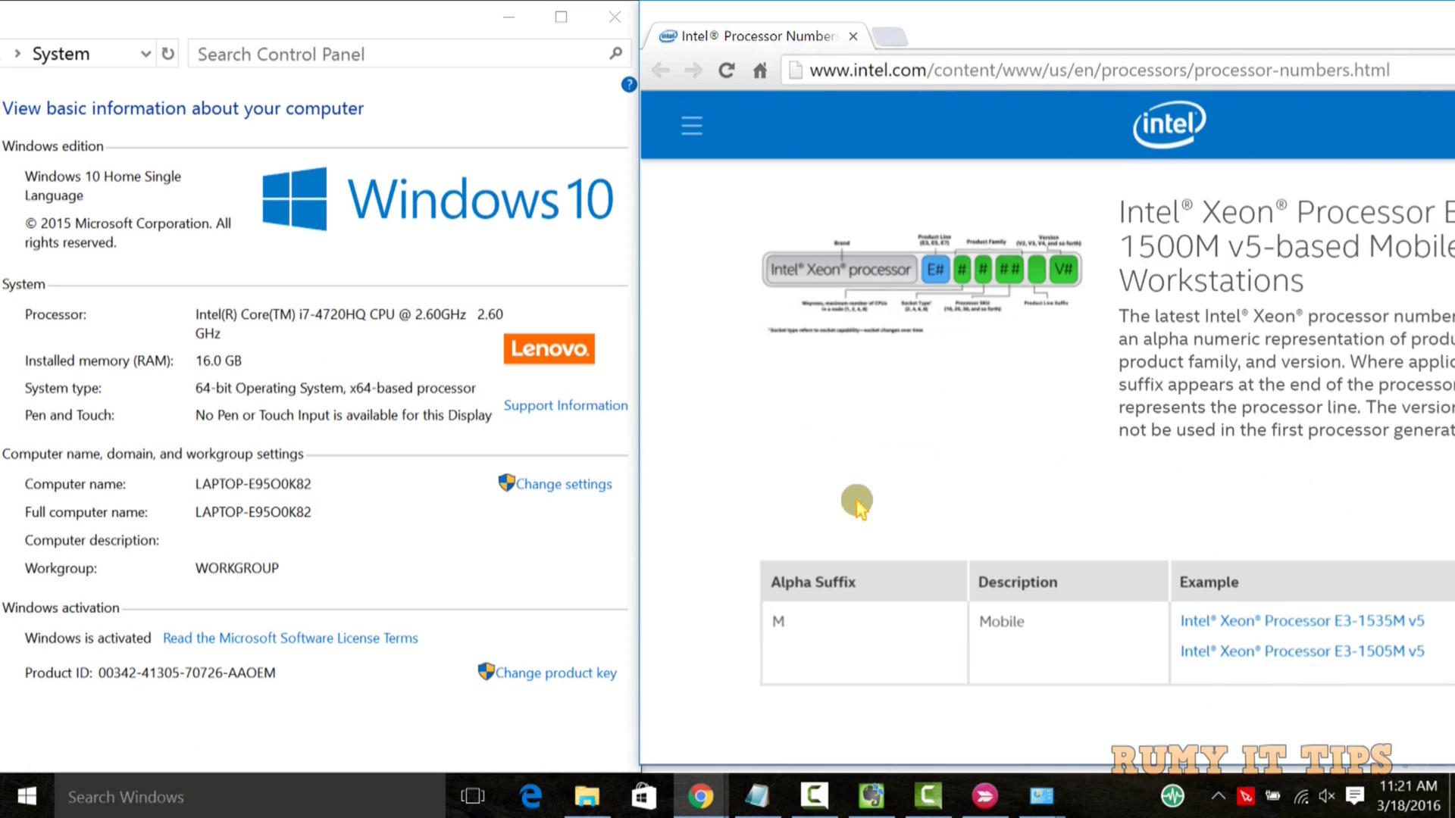
scroll(857, 504, "down", 4)
scroll(858, 503, "down", 1)
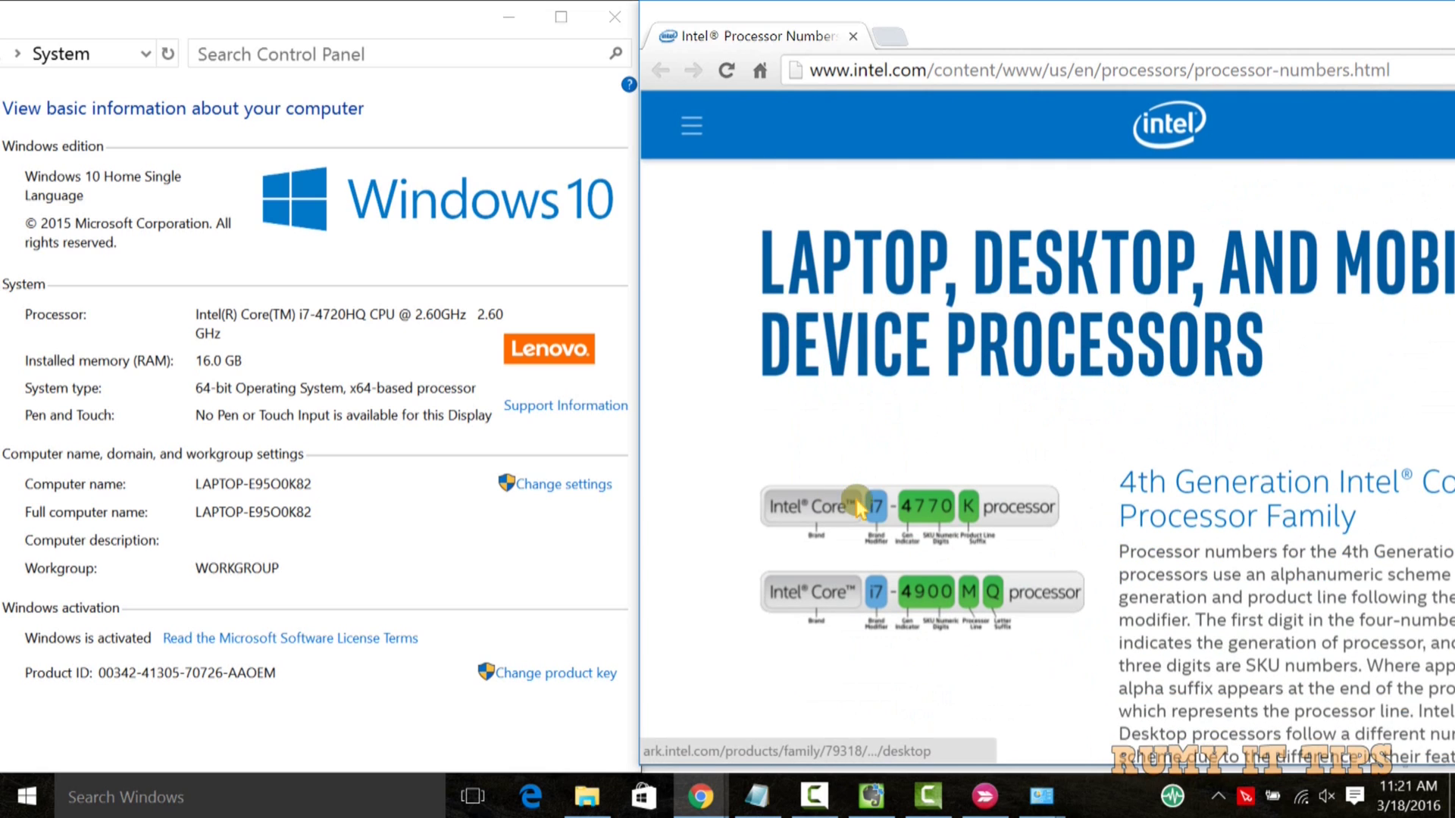
scroll(857, 509, "down", 2)
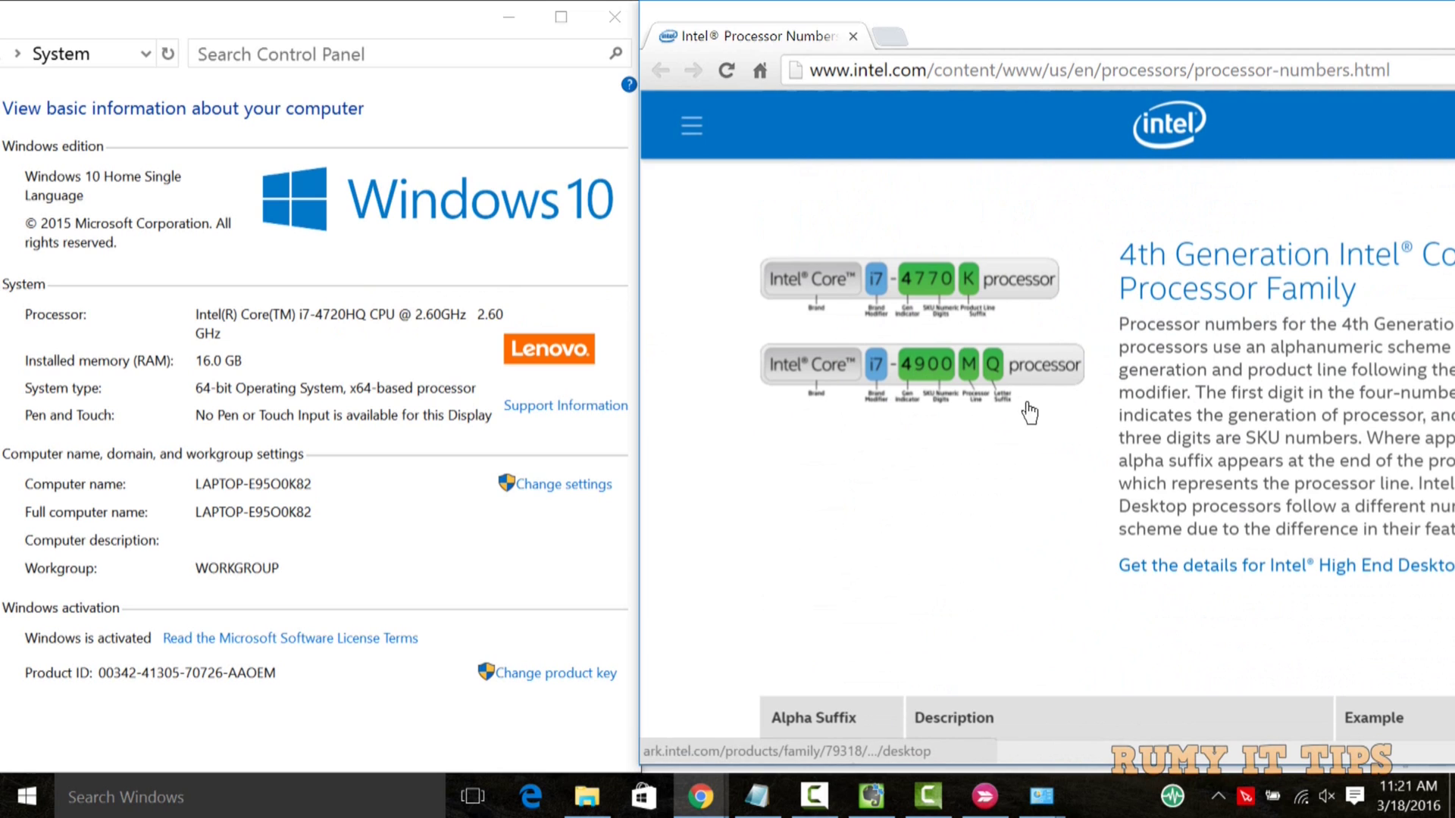
scroll(1064, 488, "down", 3)
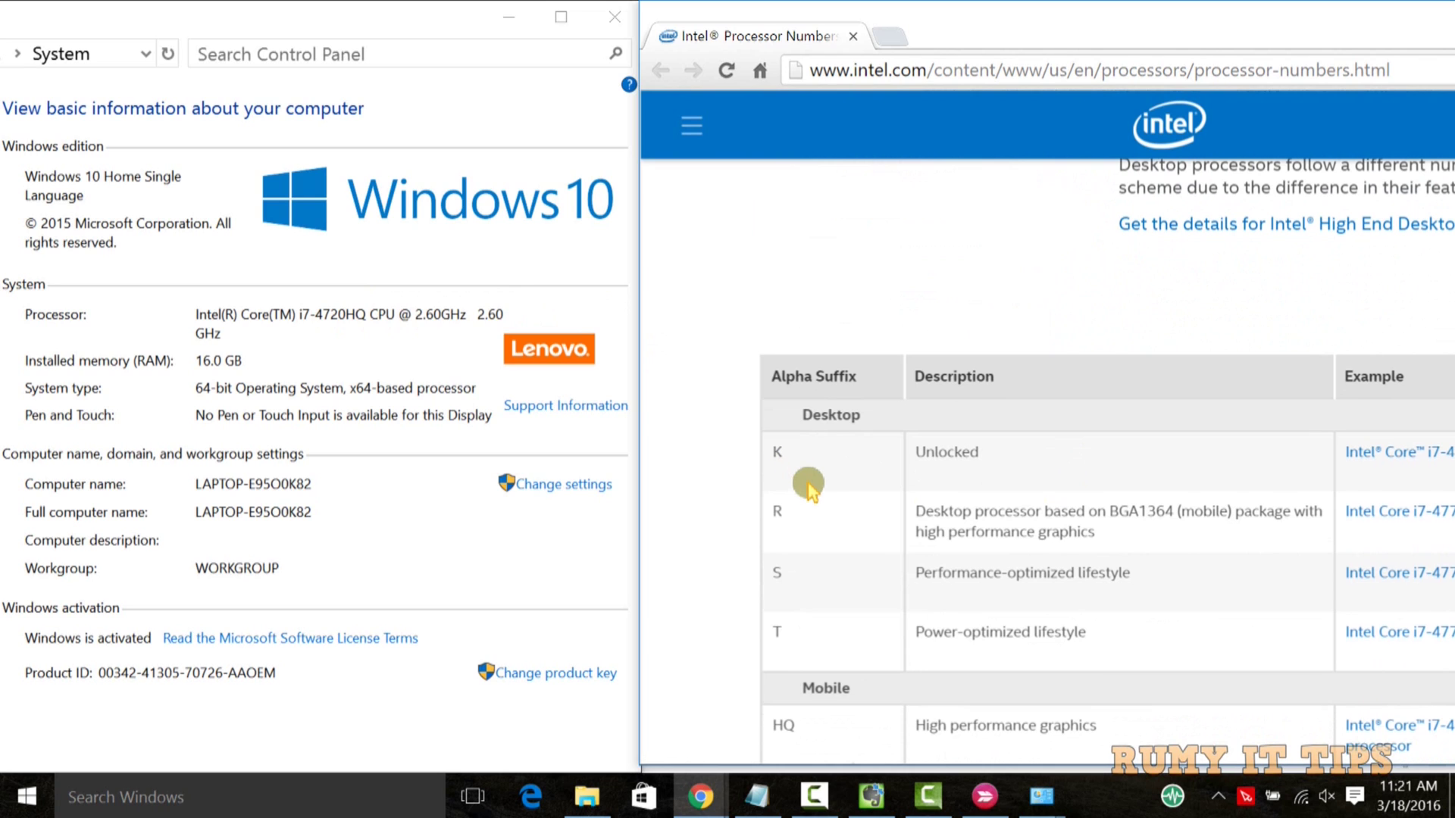
scroll(809, 487, "down", 2)
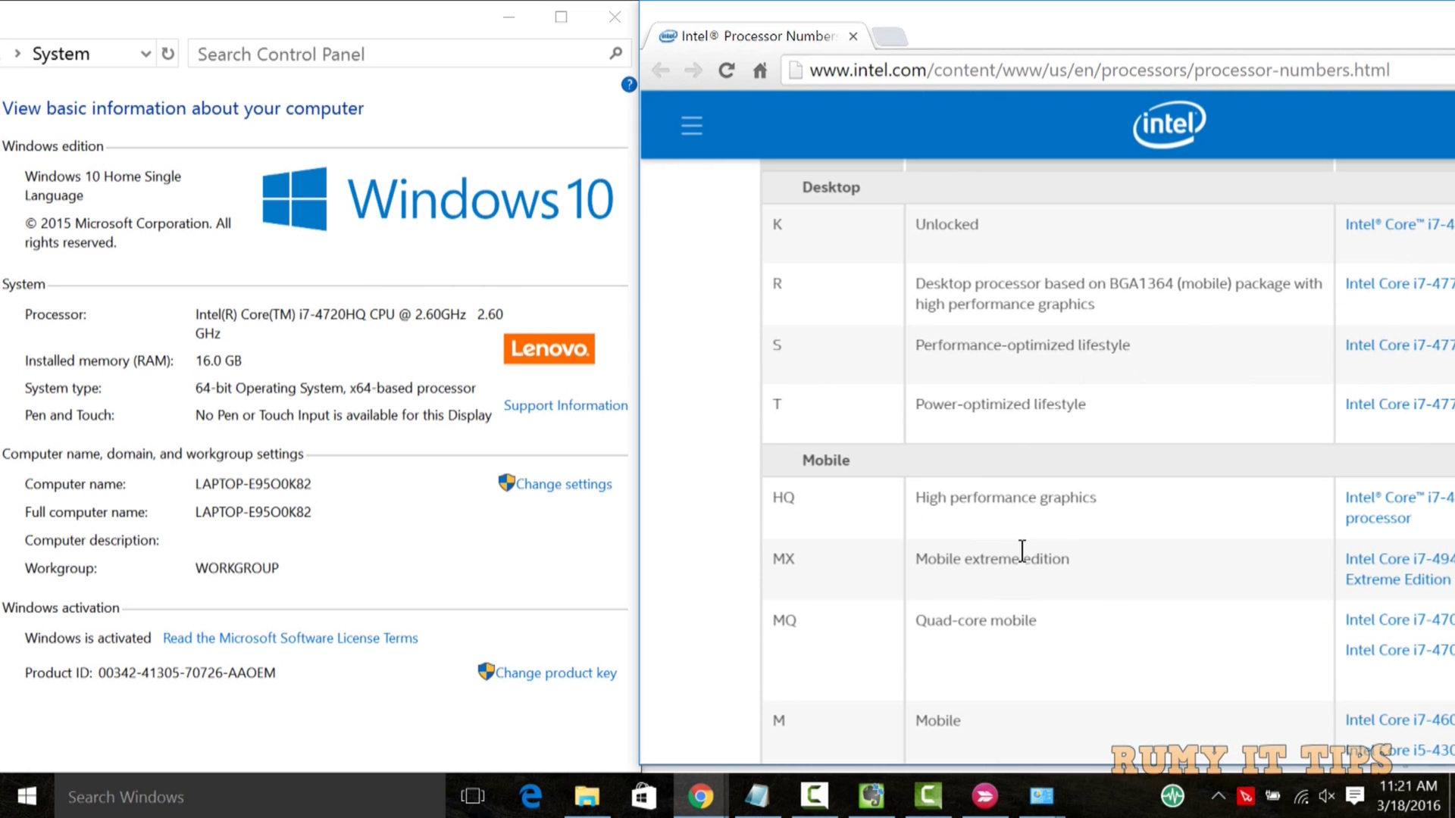
Close the Intel processor-numbers page and minimise System properties, leaving This PC visible
mouse_move(1353, 37)
left_mouse_down()
mouse_move(1142, 38)
mouse_move(1171, 37)
left_mouse_up()
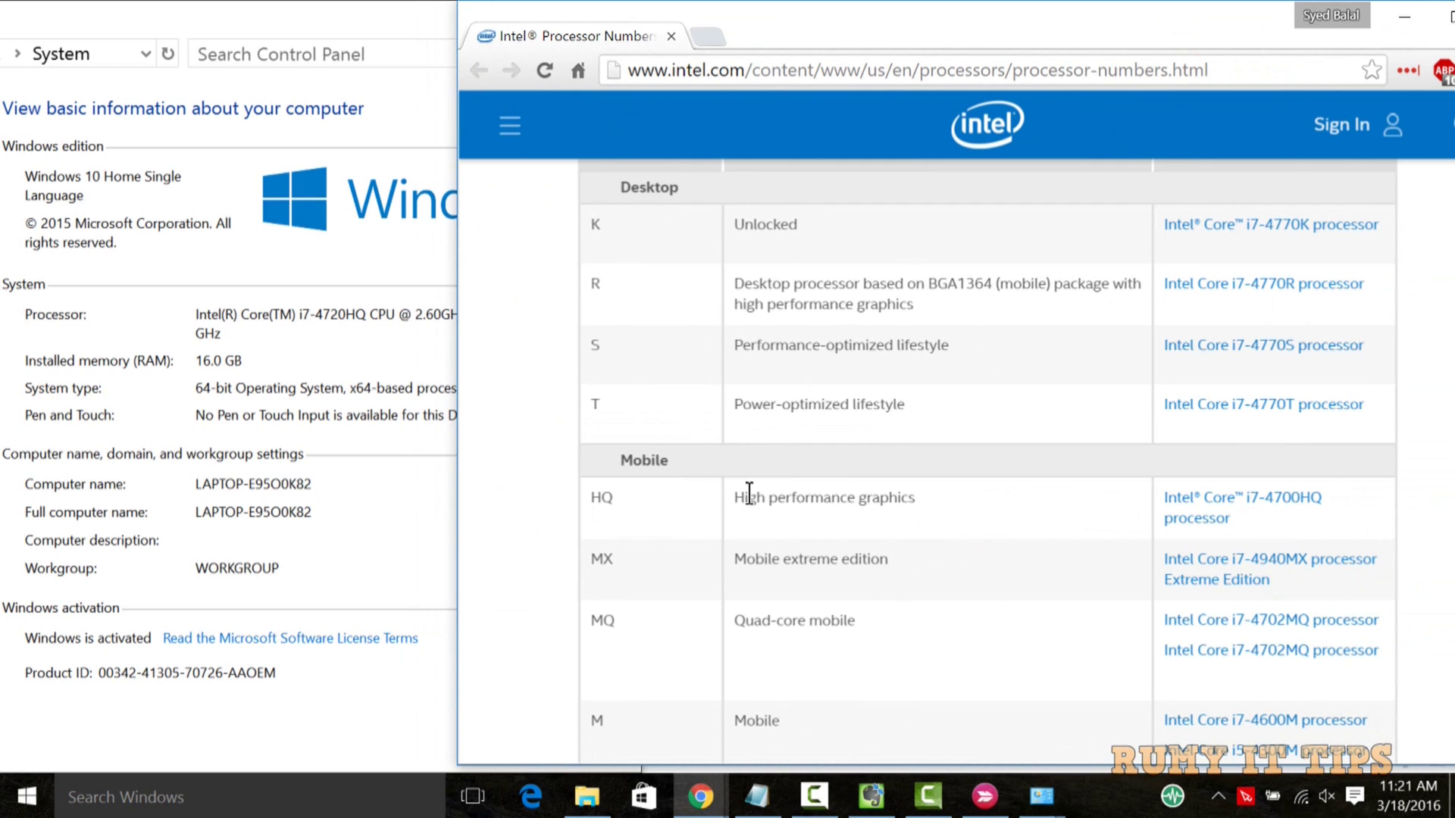
scroll(749, 493, "down", 1)
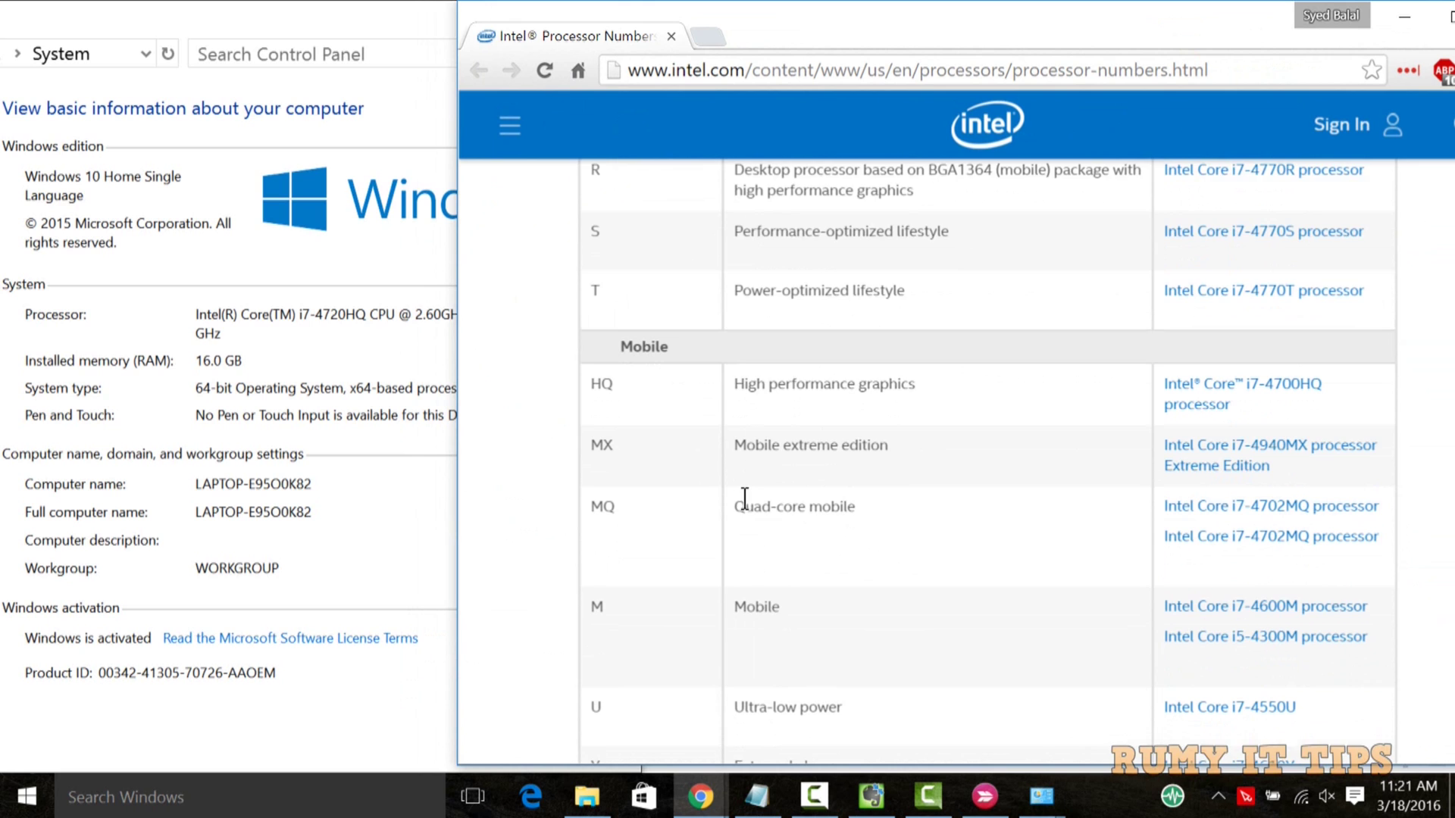
scroll(745, 500, "down", 1)
scroll(744, 498, "down", 3)
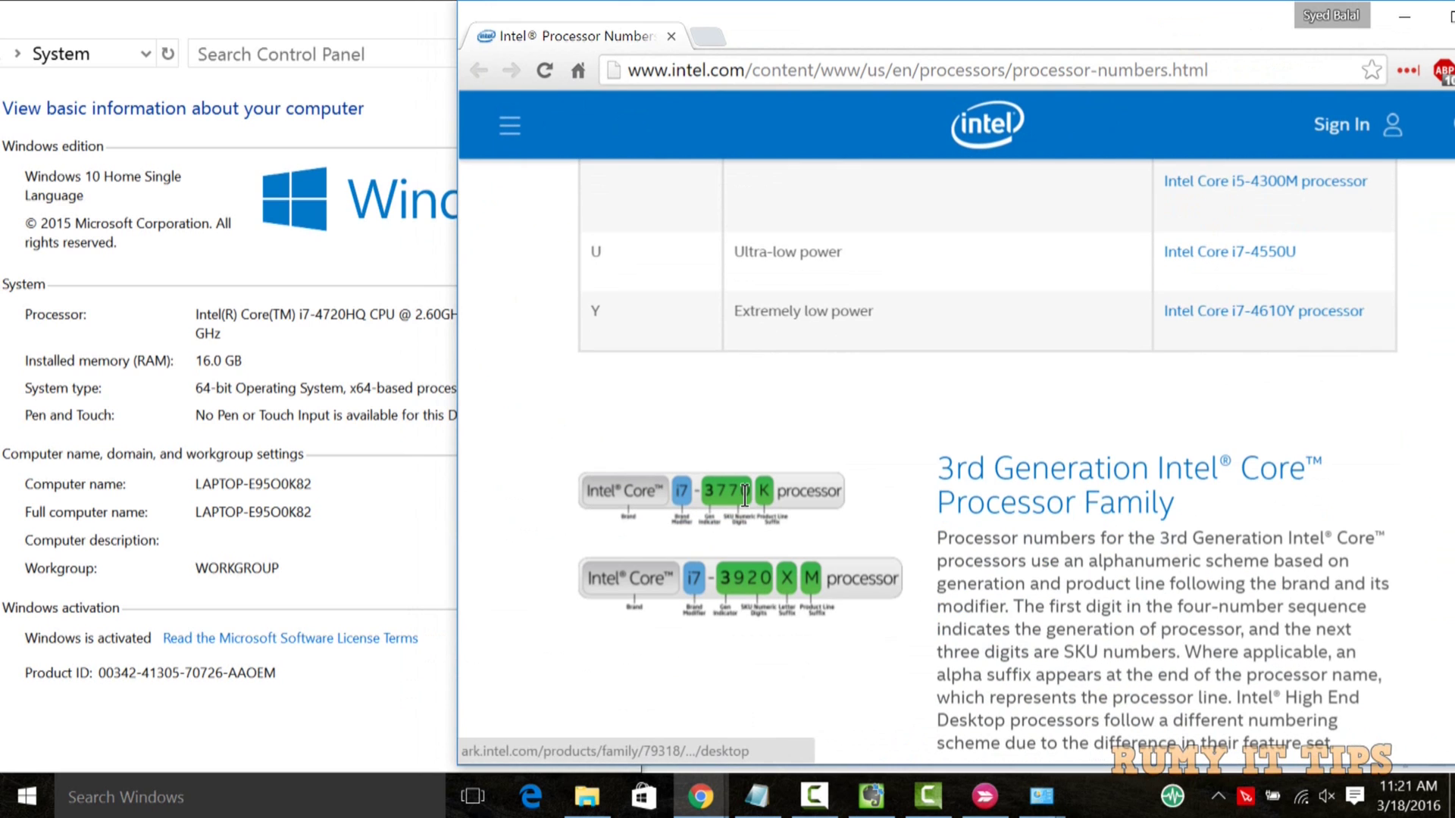
scroll(745, 496, "down", 2)
scroll(747, 500, "down", 2)
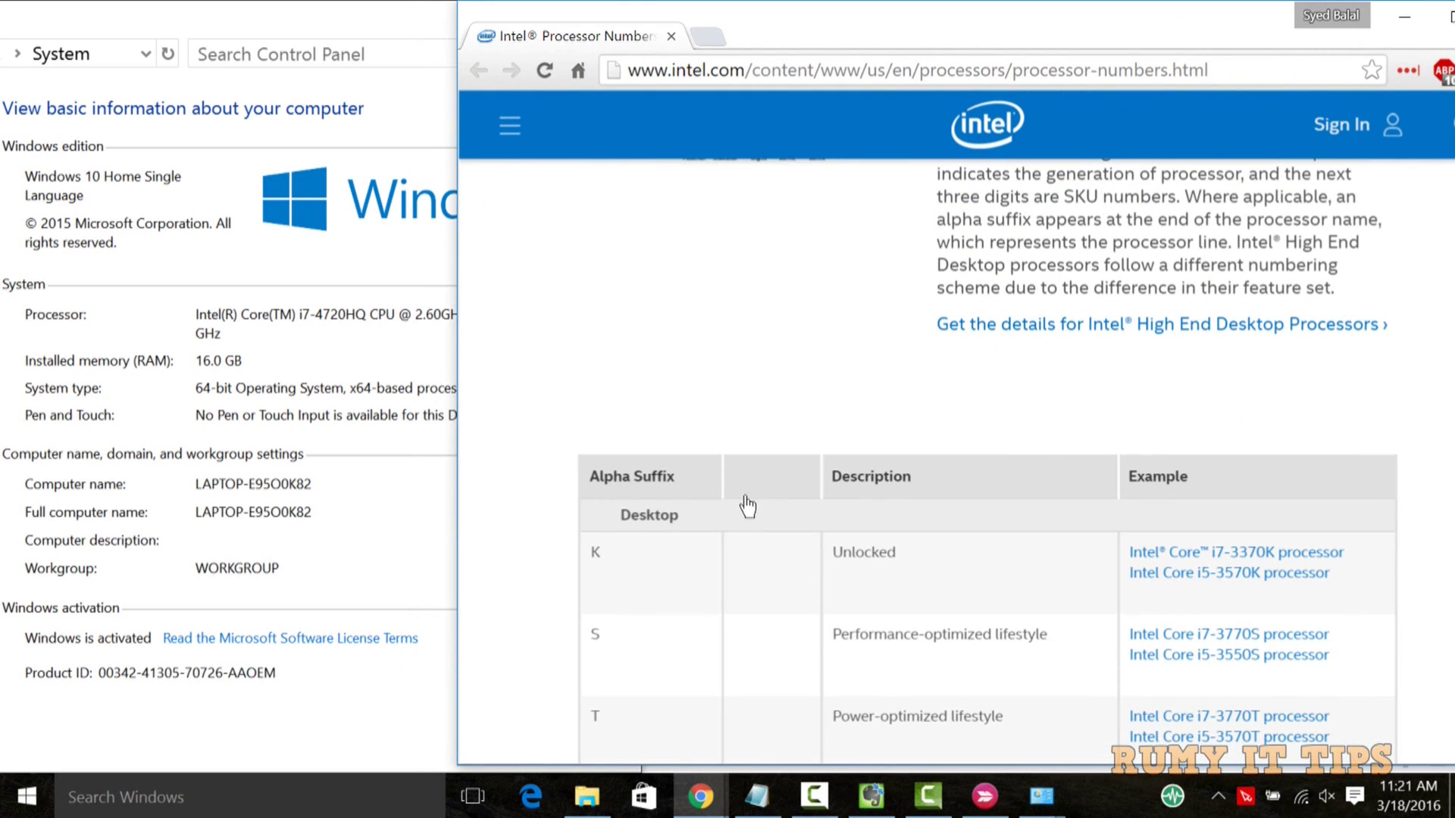
scroll(747, 505, "up", 4)
scroll(746, 500, "up", 3)
scroll(747, 491, "up", 1)
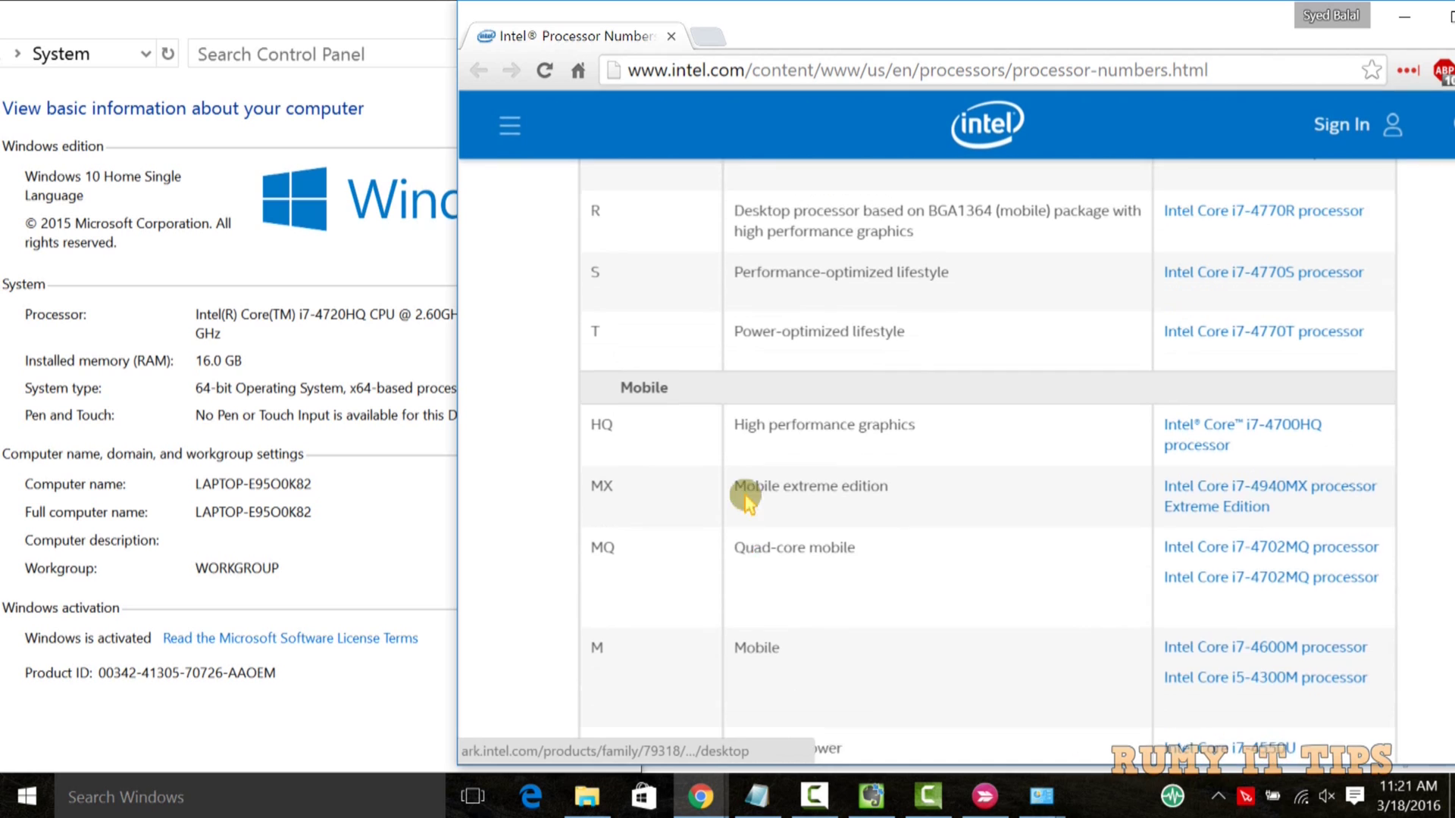
scroll(747, 488, "up", 1)
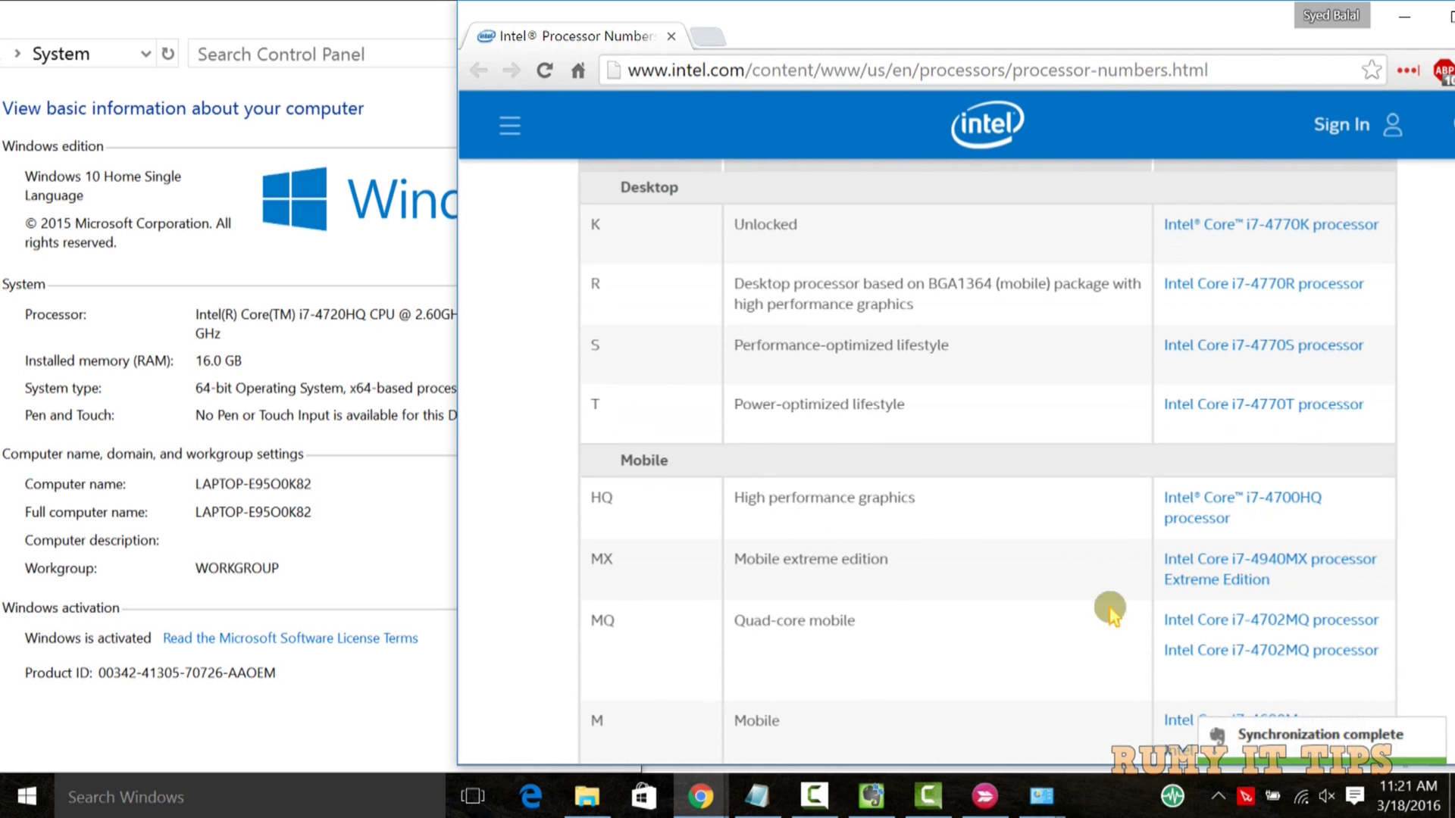
left_click(1435, 14)
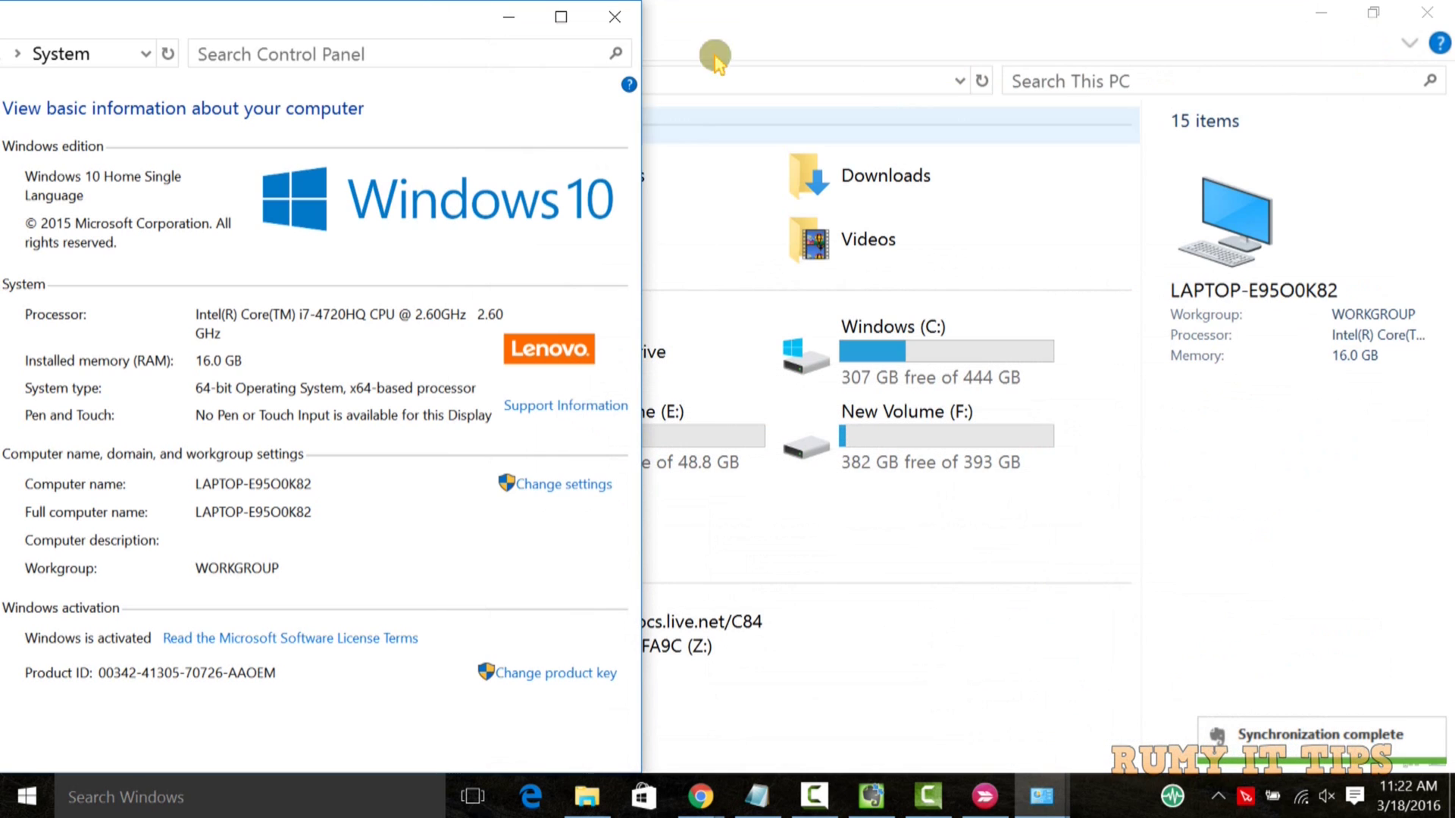
left_click(511, 17)
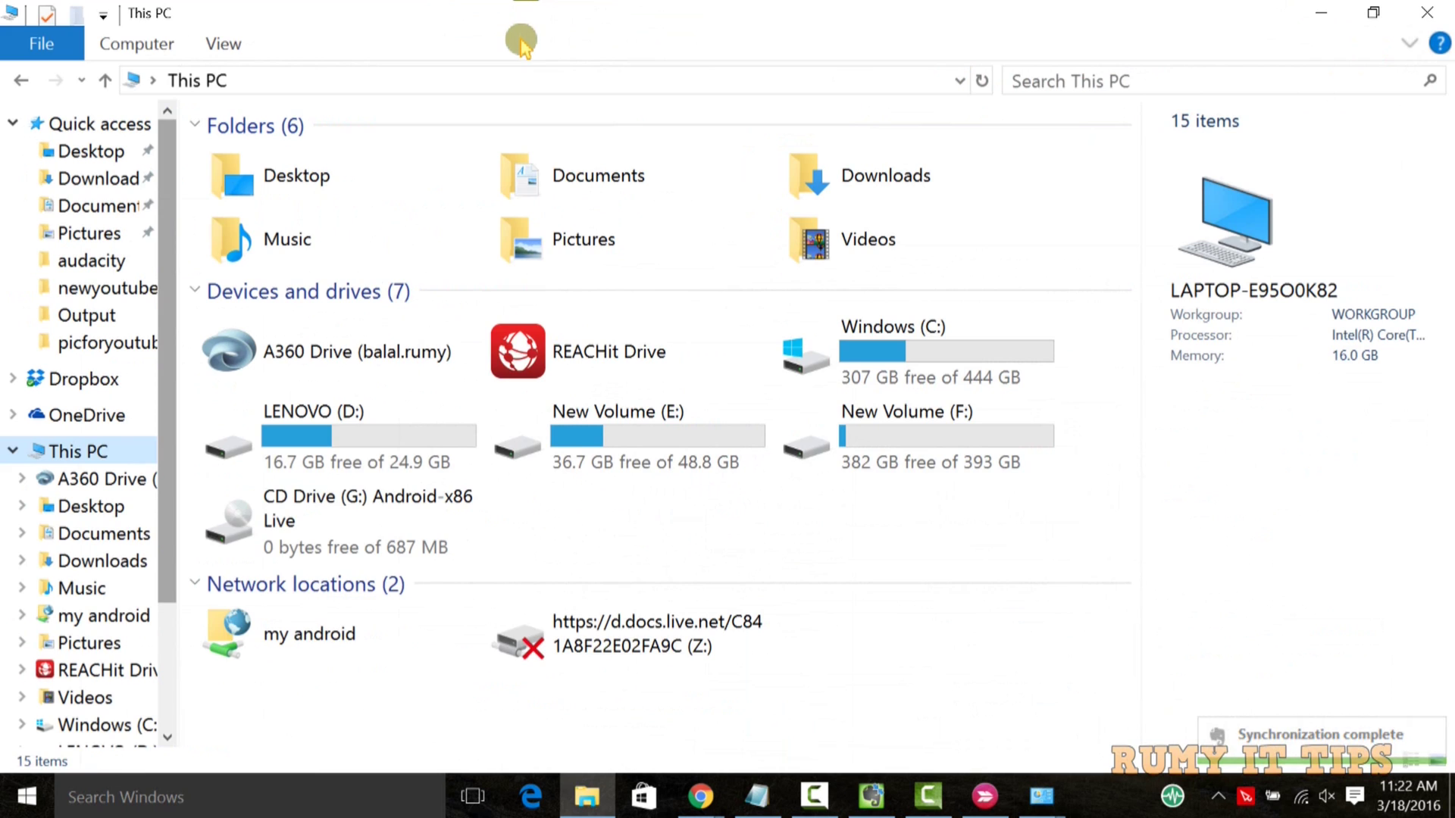